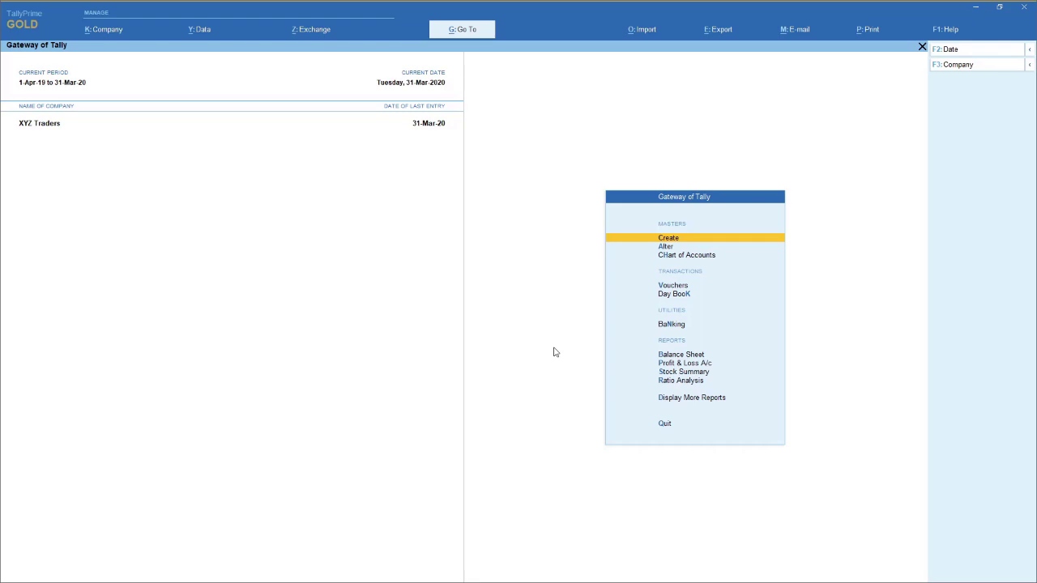
- Bring up the Windows Start menu over Tally Prime
key(super)
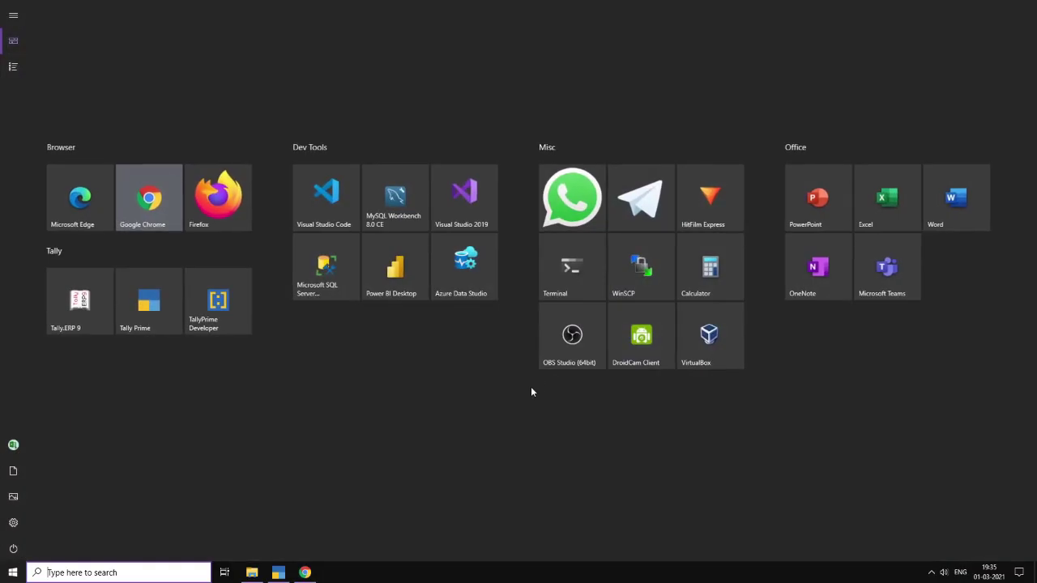
- Launch Power BI Desktop, dismiss the welcome screen, and start a new blank query
click(395, 268)
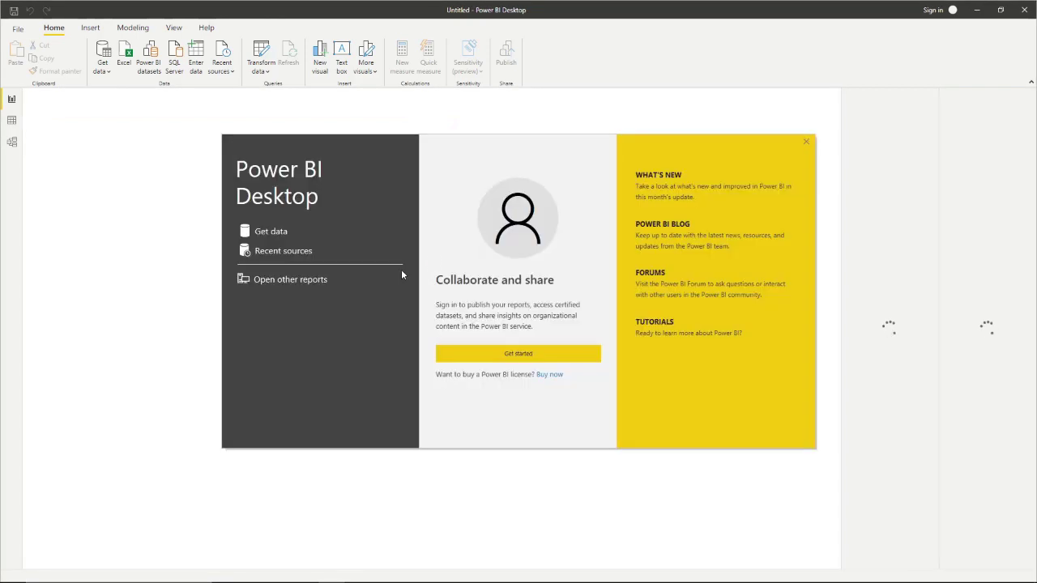
click(806, 143)
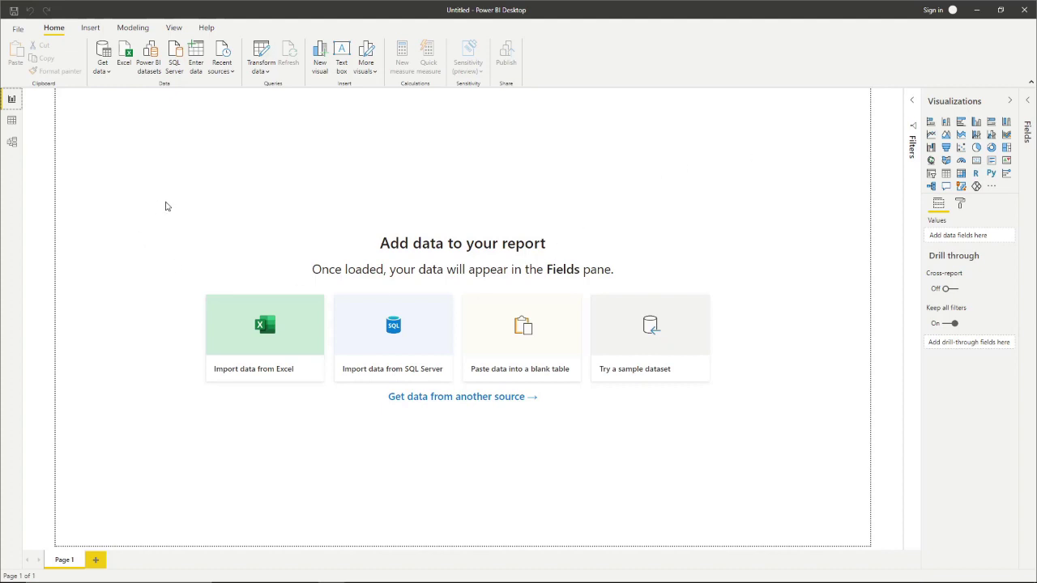
click(102, 70)
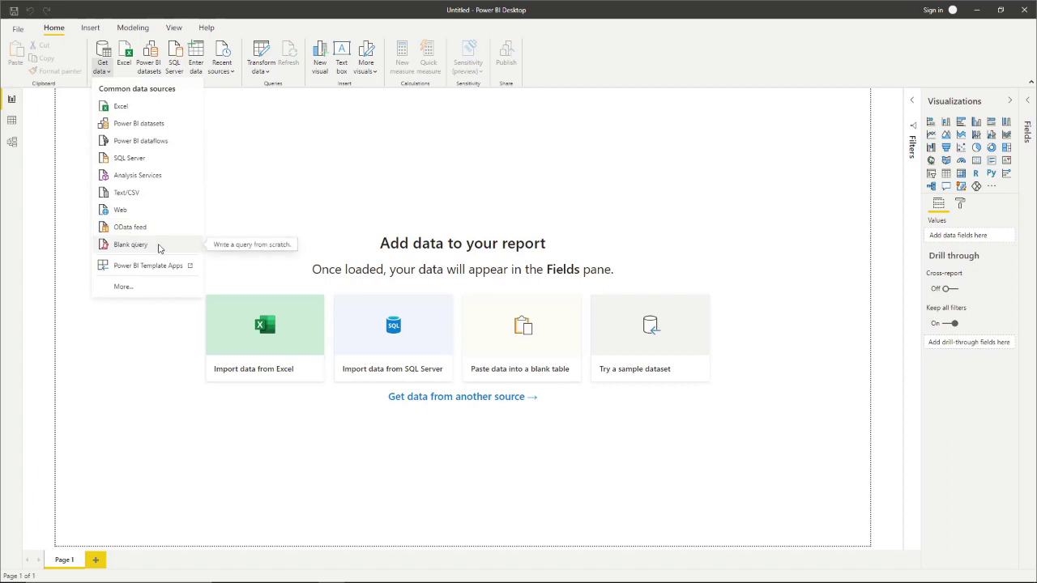
click(159, 248)
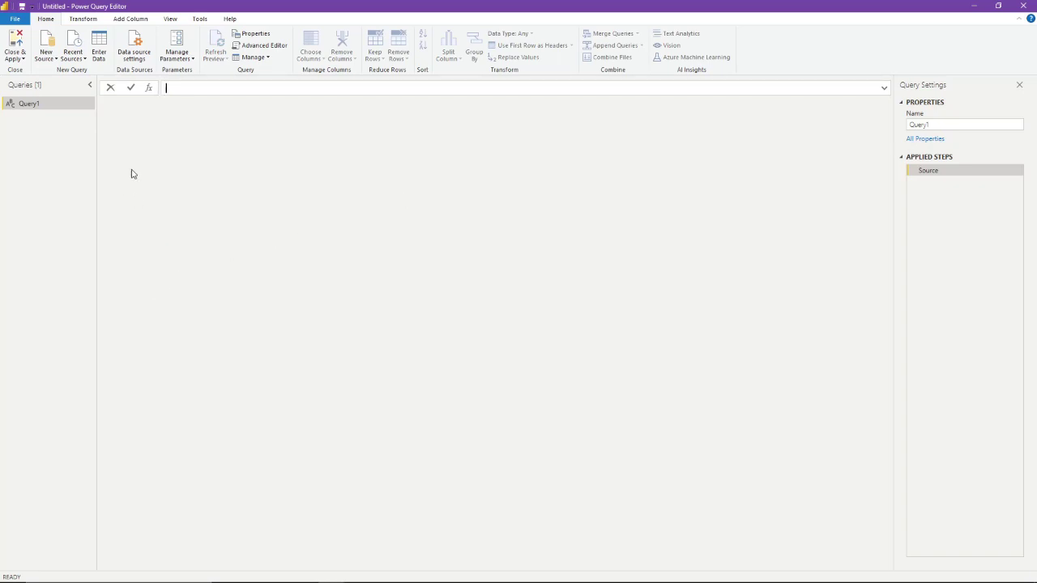
- Delete all of Query1's code in the Advanced Editor, then switch to the GitHub library page
right_click(55, 110)
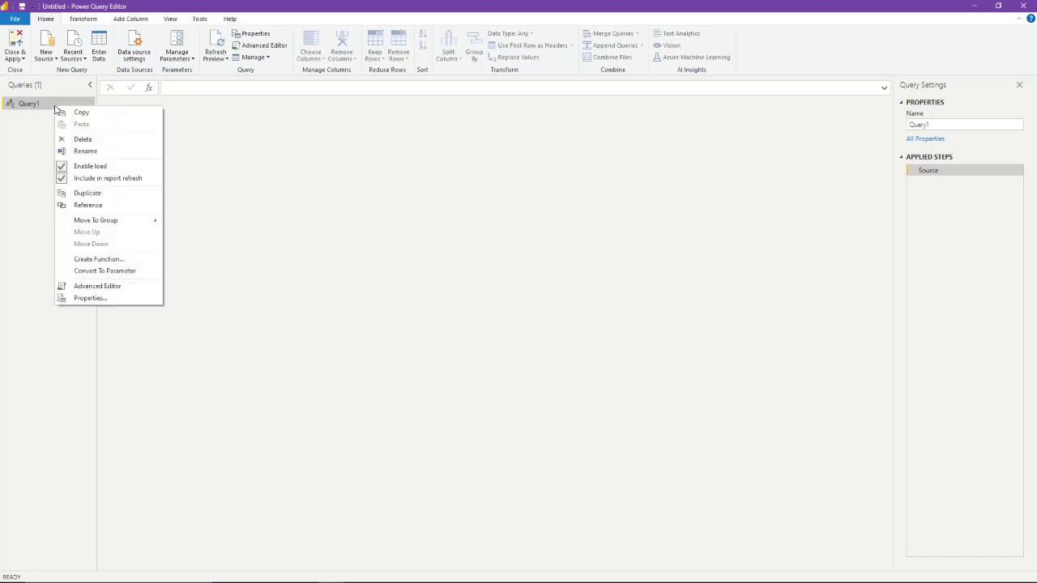
click(104, 288)
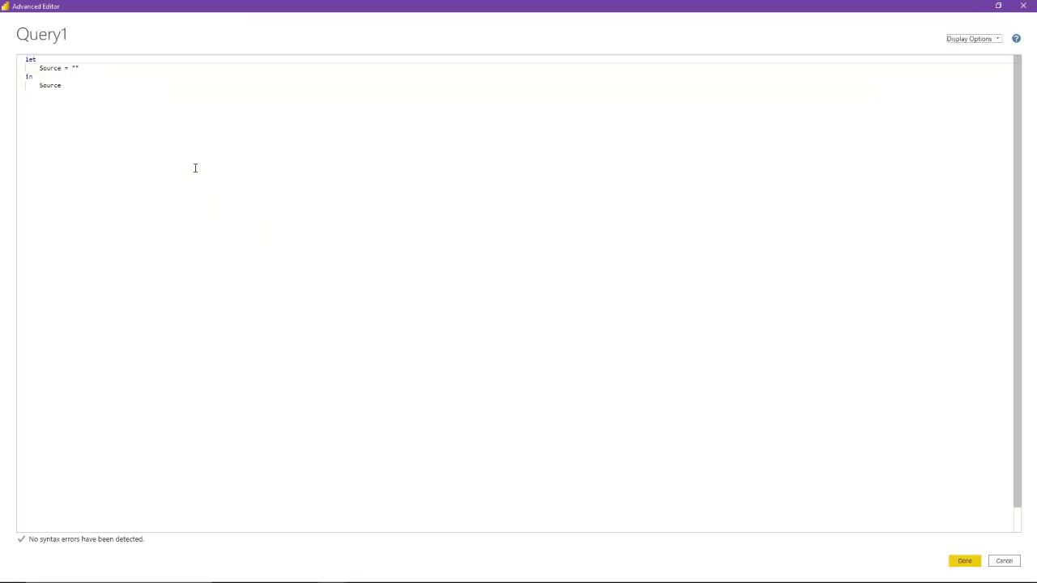
drag(97, 101, 9, 59)
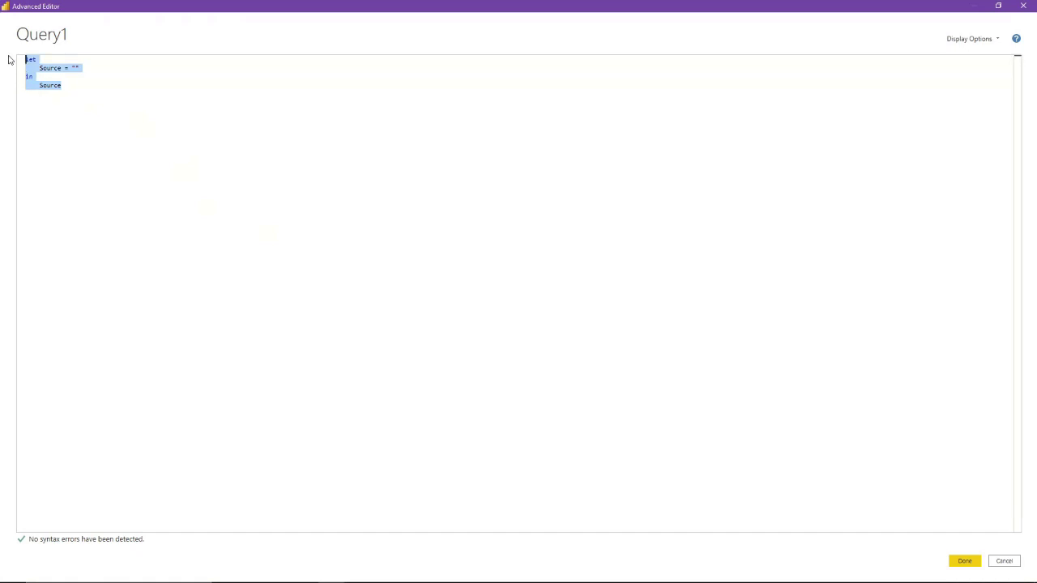
key(Delete)
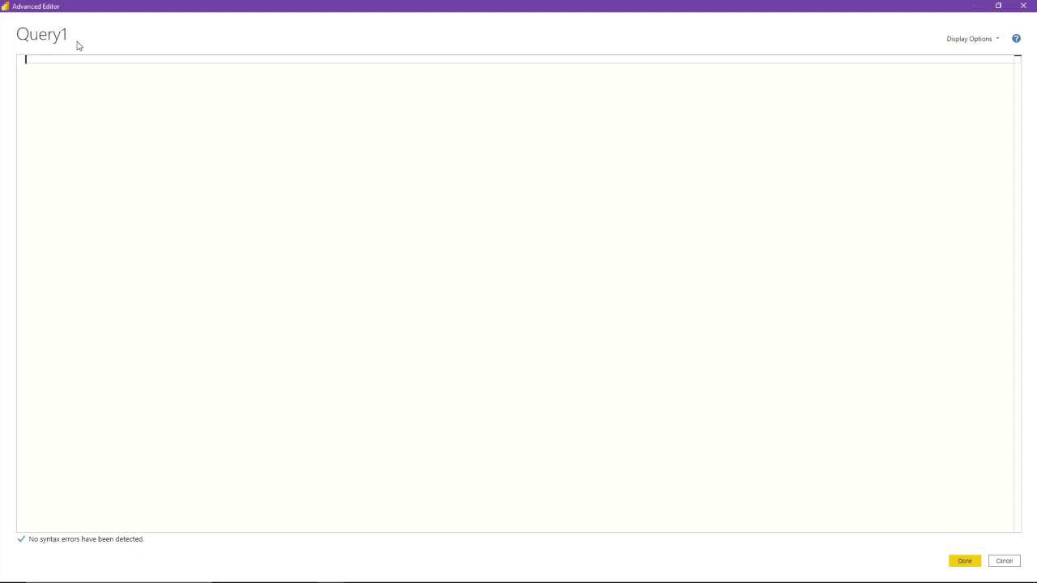
key(alt+Tab)
key(Tab)
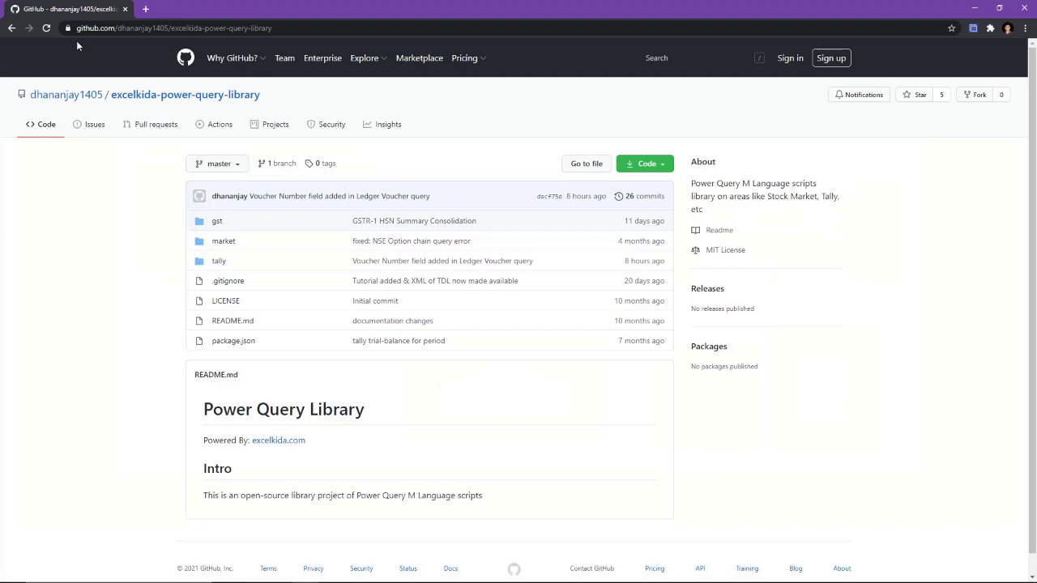
- Open tally/trial-balance-for-period.pq as raw text and copy the whole script back to the editor
mouse_move(77, 96)
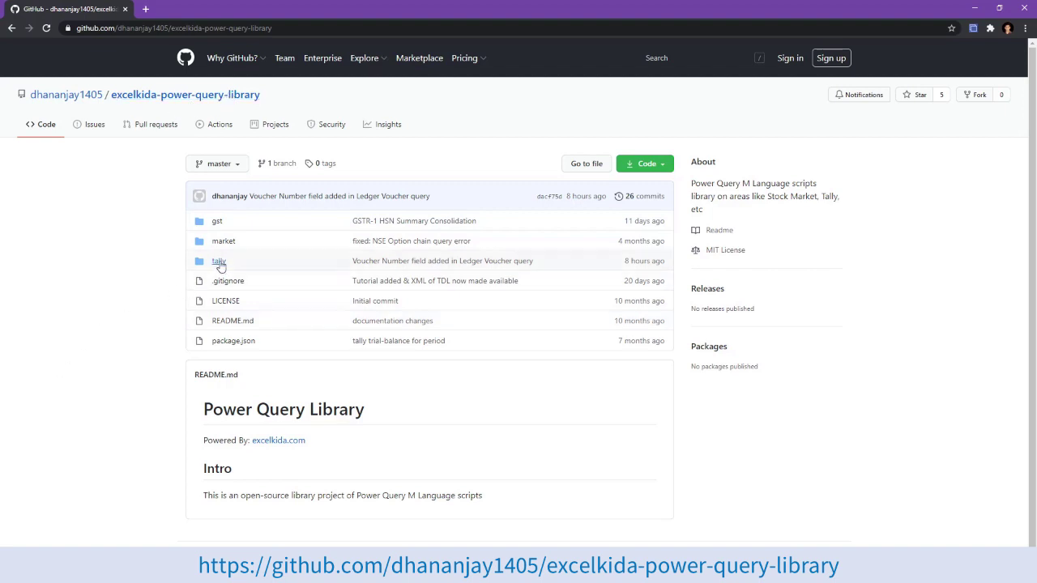
click(219, 264)
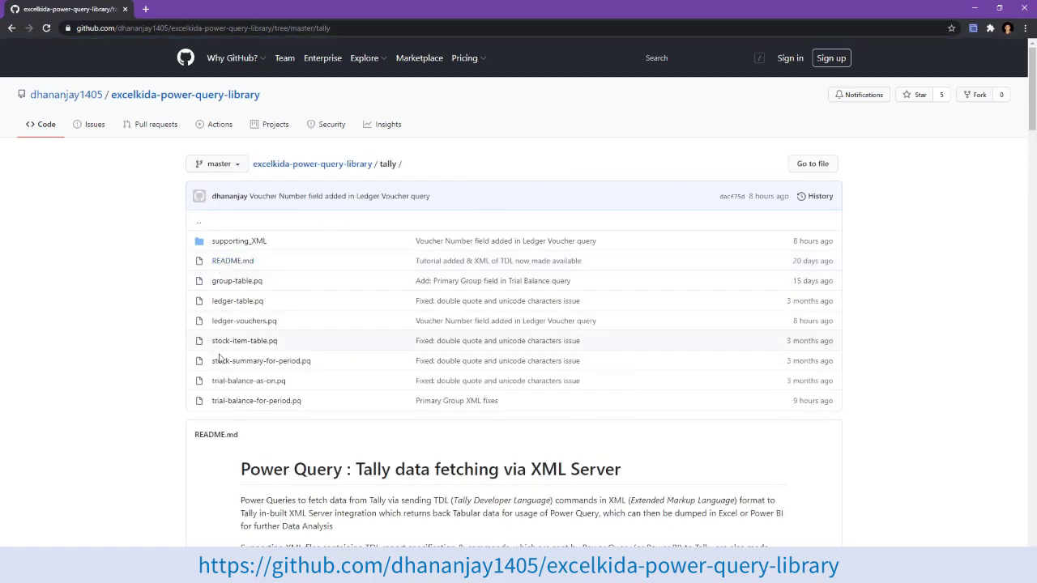
click(243, 402)
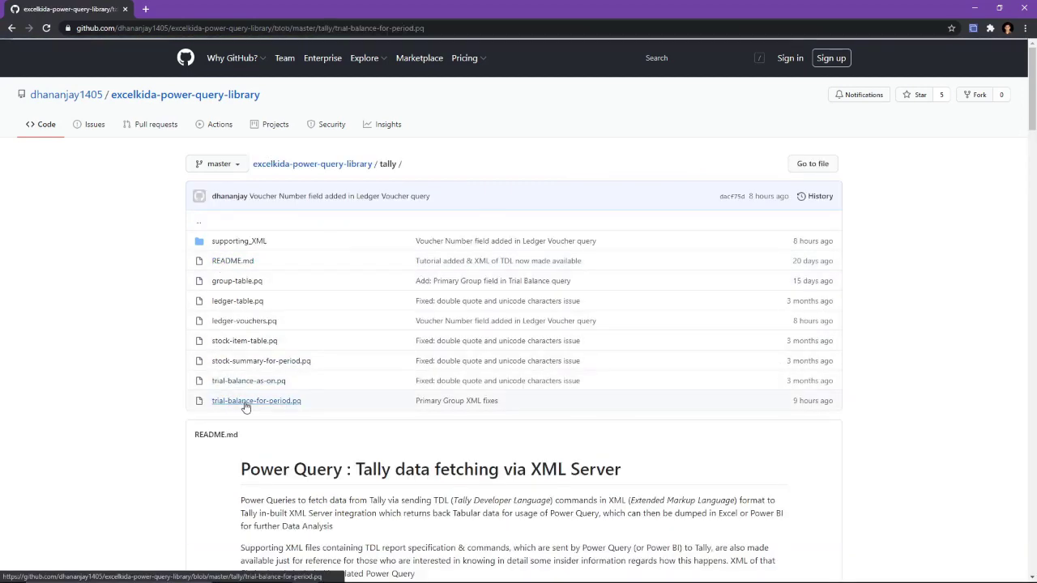
scroll(486, 243, down, 1)
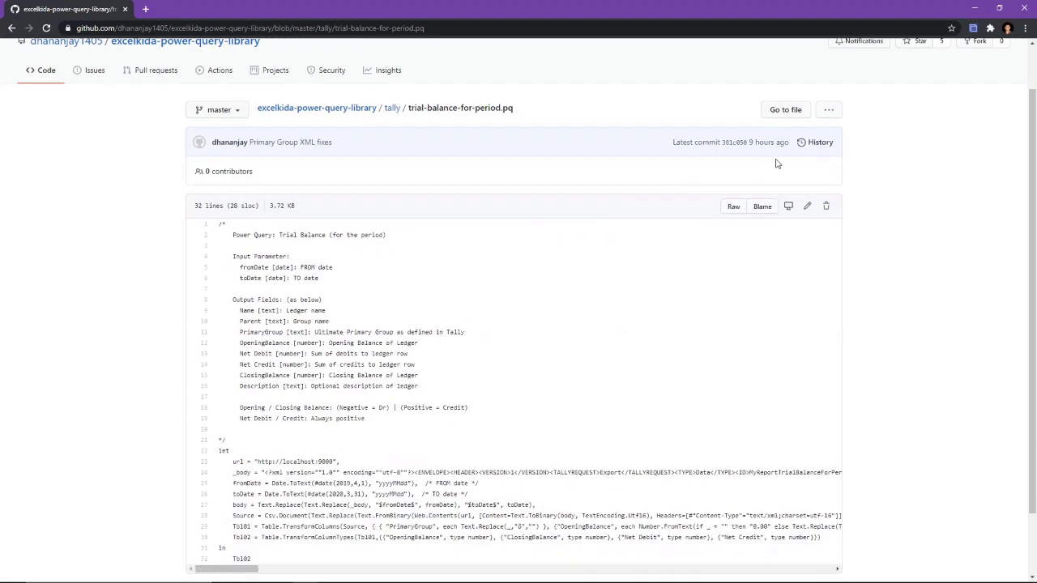
click(734, 207)
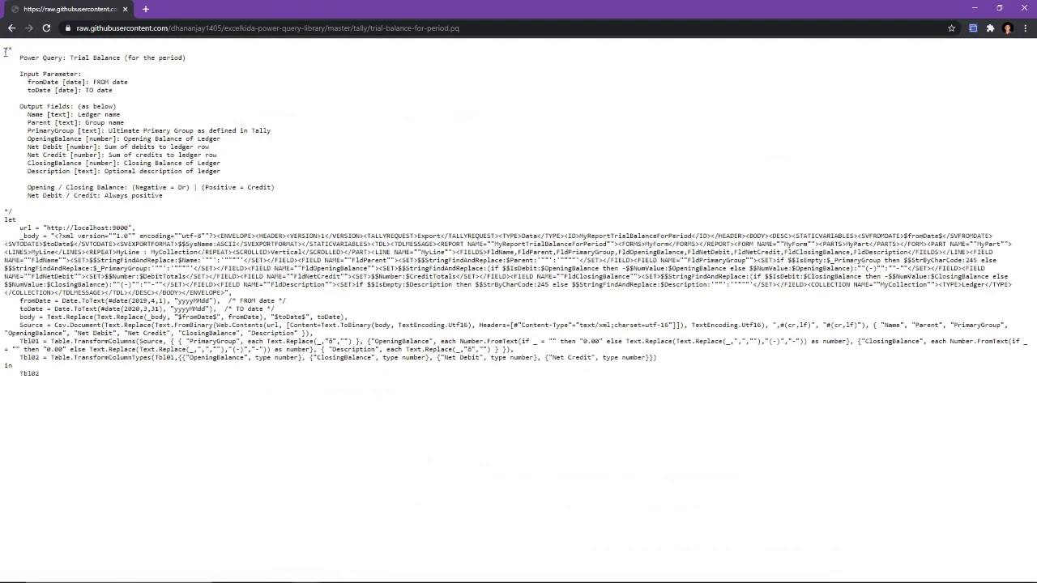
drag(6, 51, 79, 379)
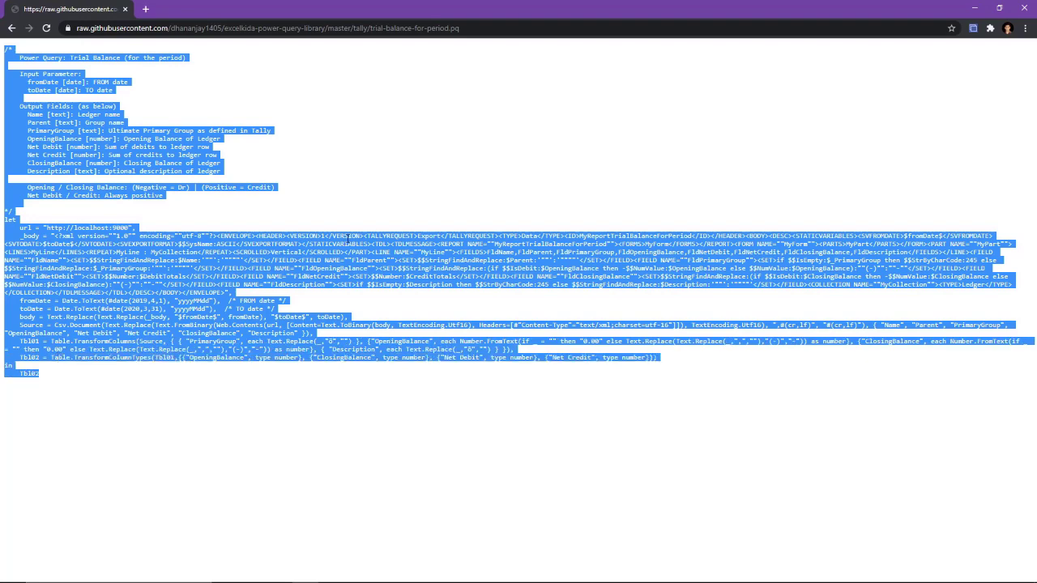
key(alt+Tab)
- Paste the trial-balance-for-period script into Query1's Advanced Editor and apply it
right_click(130, 129)
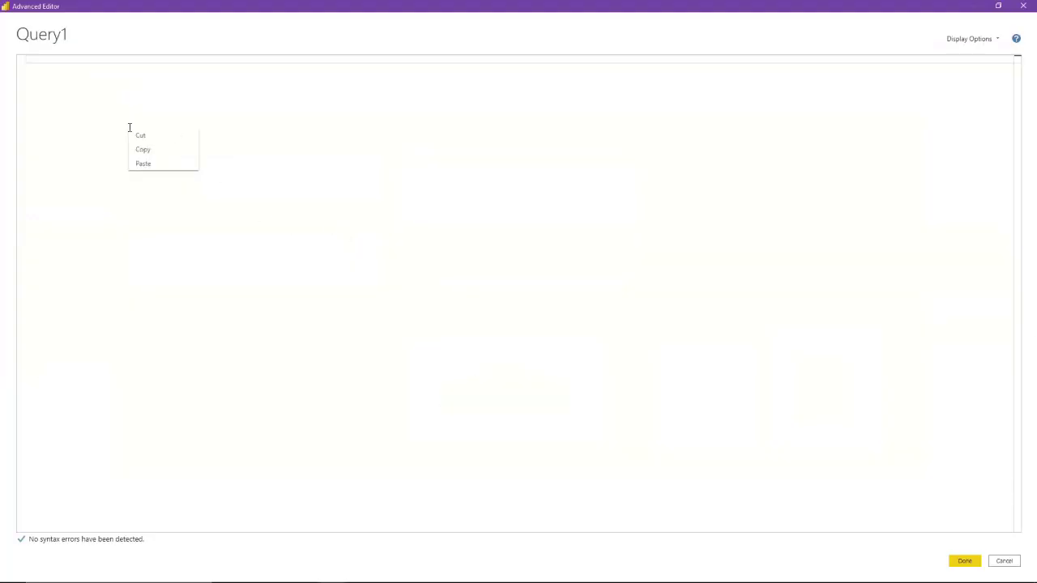
click(144, 165)
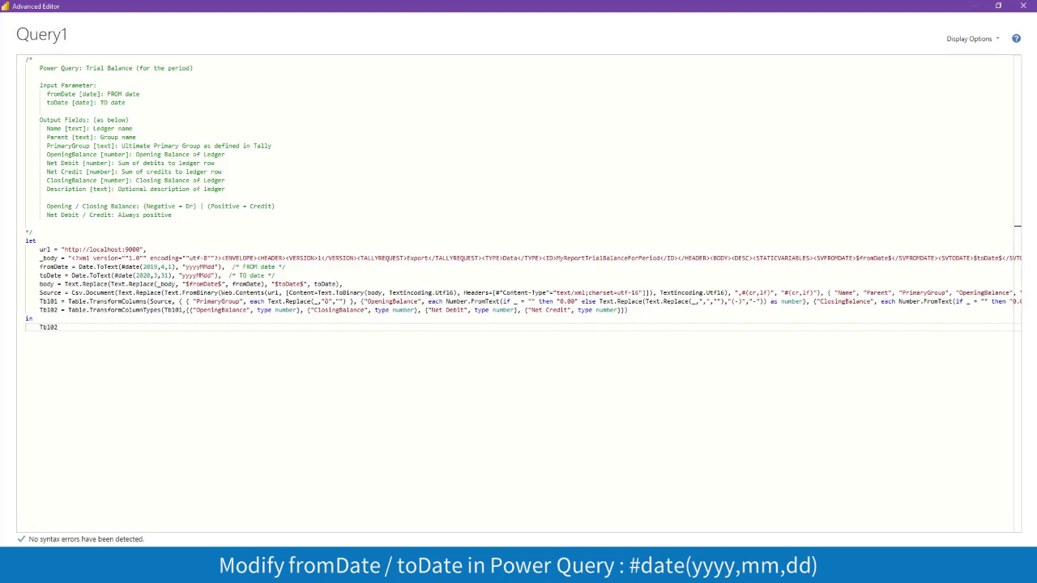
click(932, 563)
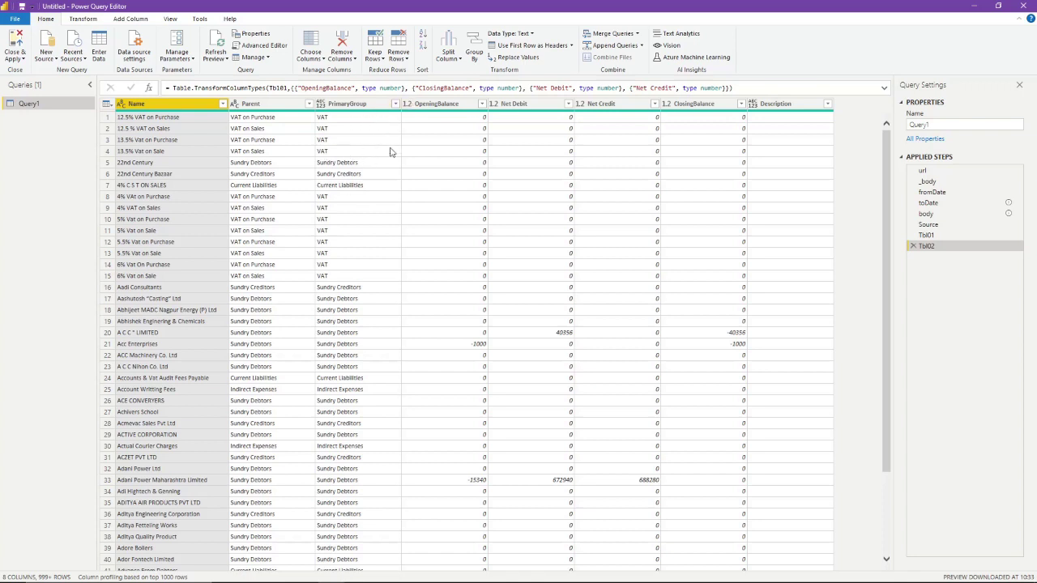
- Filter PrimaryGroup to Sundry Debtors only, leaving 521 ledger rows
click(396, 105)
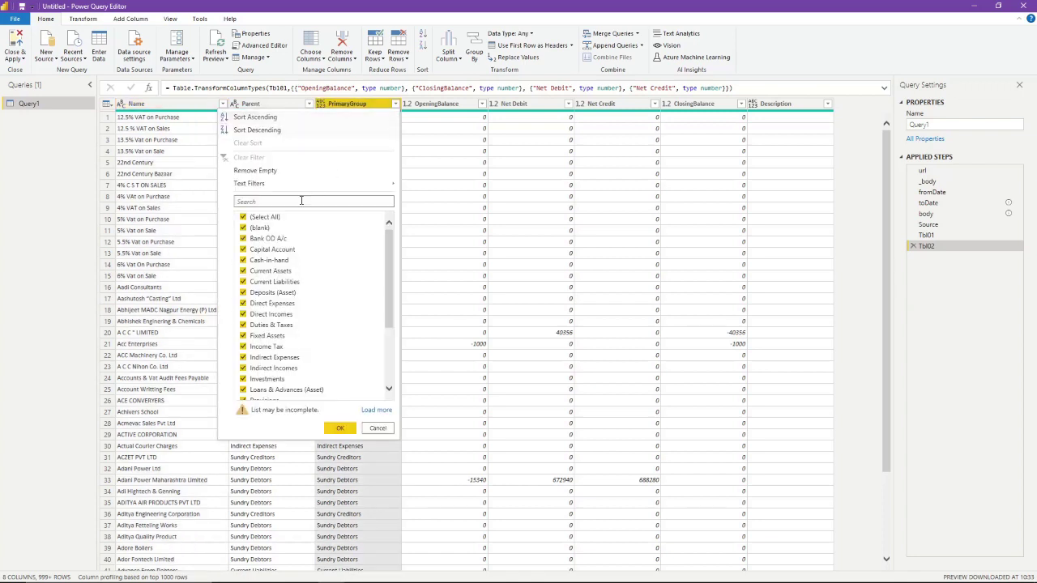
click(376, 410)
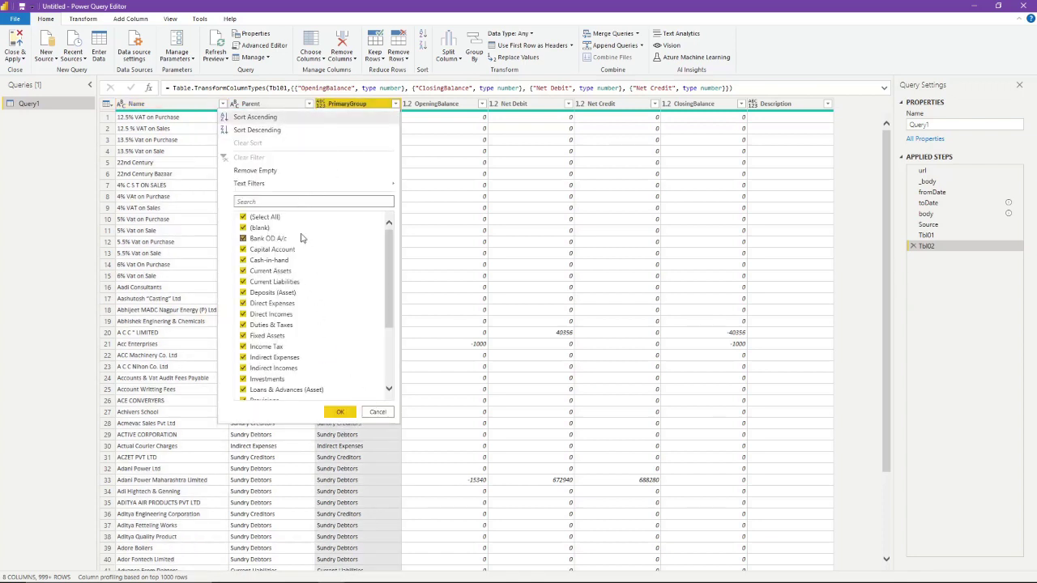
click(241, 218)
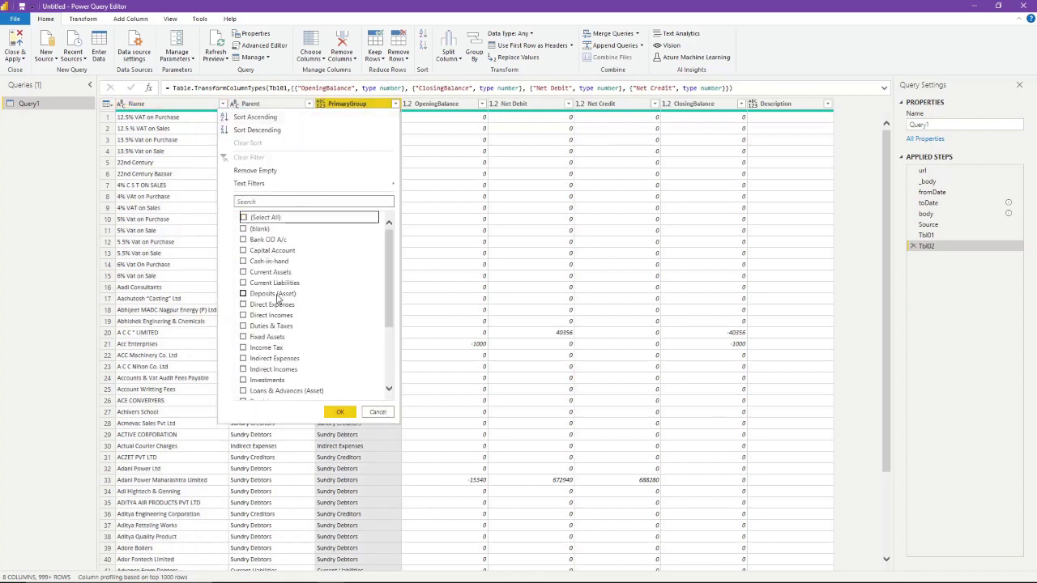
scroll(284, 298, down, 1)
scroll(297, 298, down, 2)
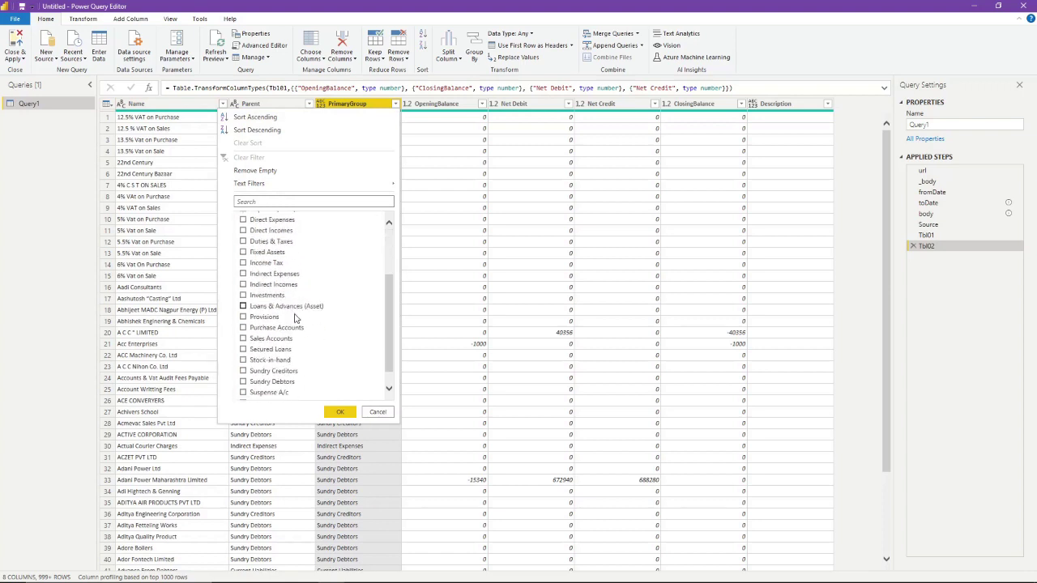
click(273, 382)
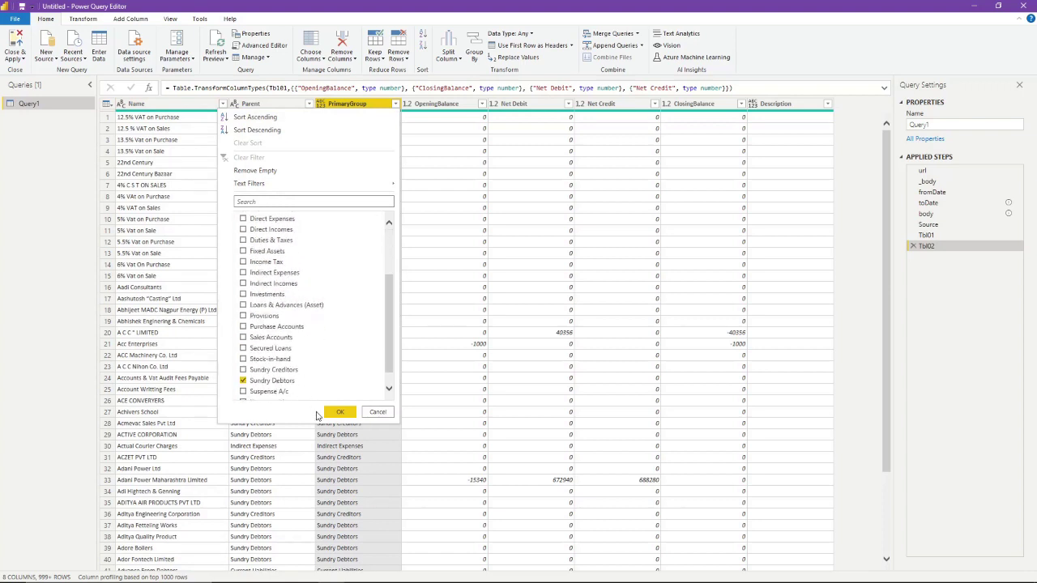
click(341, 414)
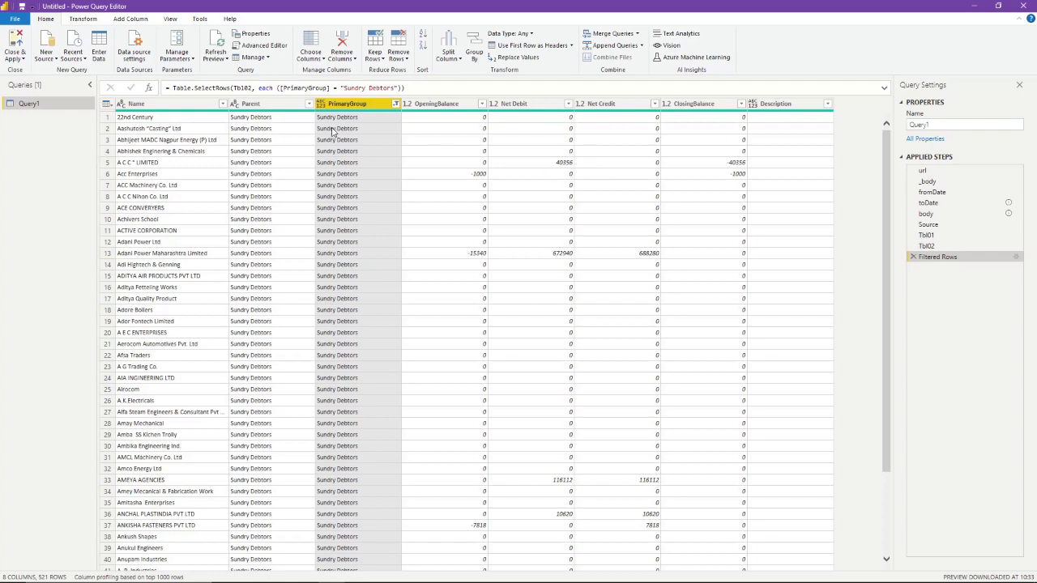
click(248, 107)
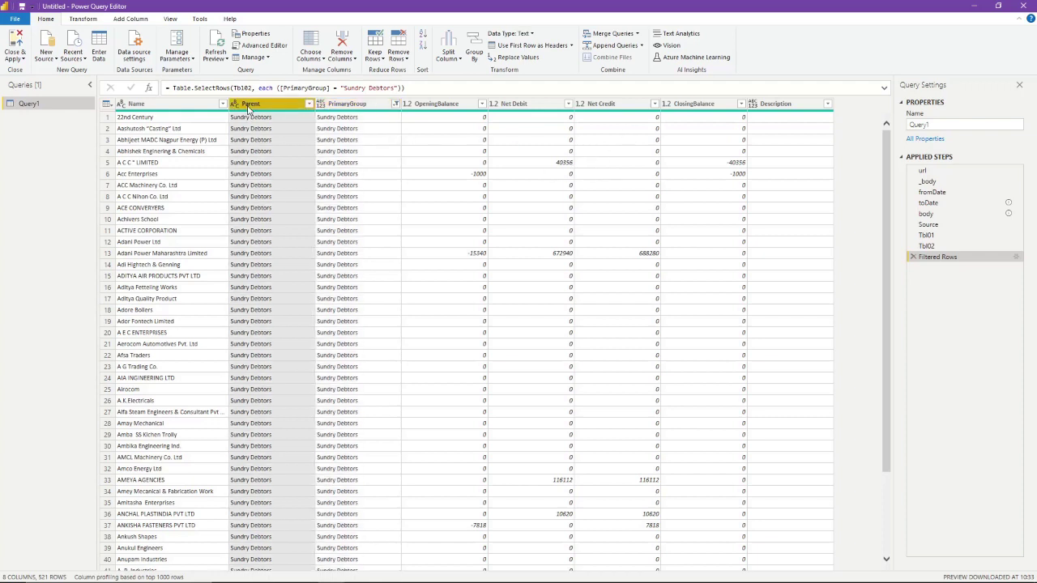
- Remove the Parent, OpeningBalance, Net Debit, Net Credit and Description columns
ctrl+click(444, 106)
ctrl+click(528, 106)
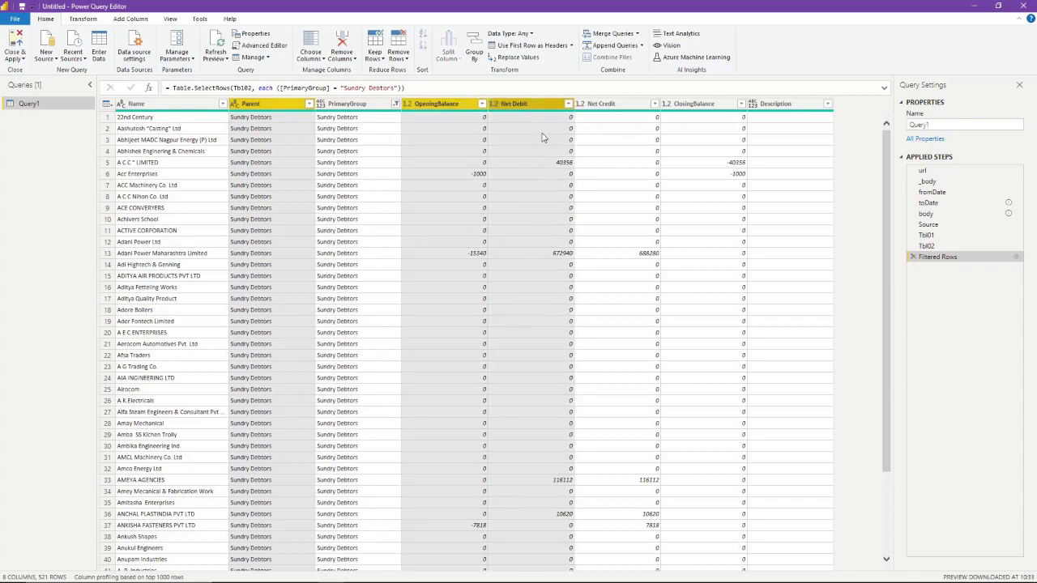
ctrl+click(620, 107)
ctrl+click(786, 105)
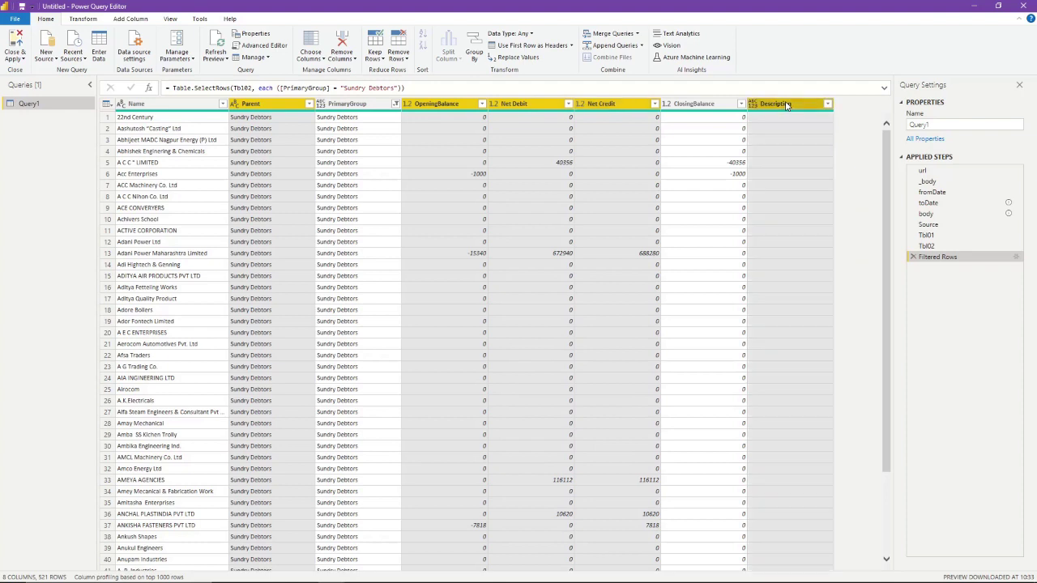
right_click(787, 105)
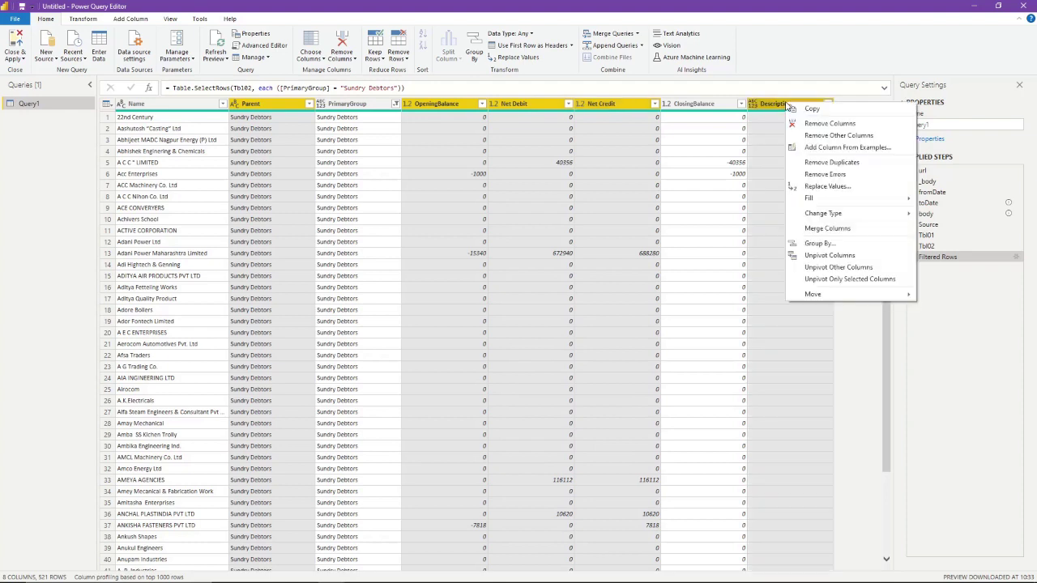
click(828, 123)
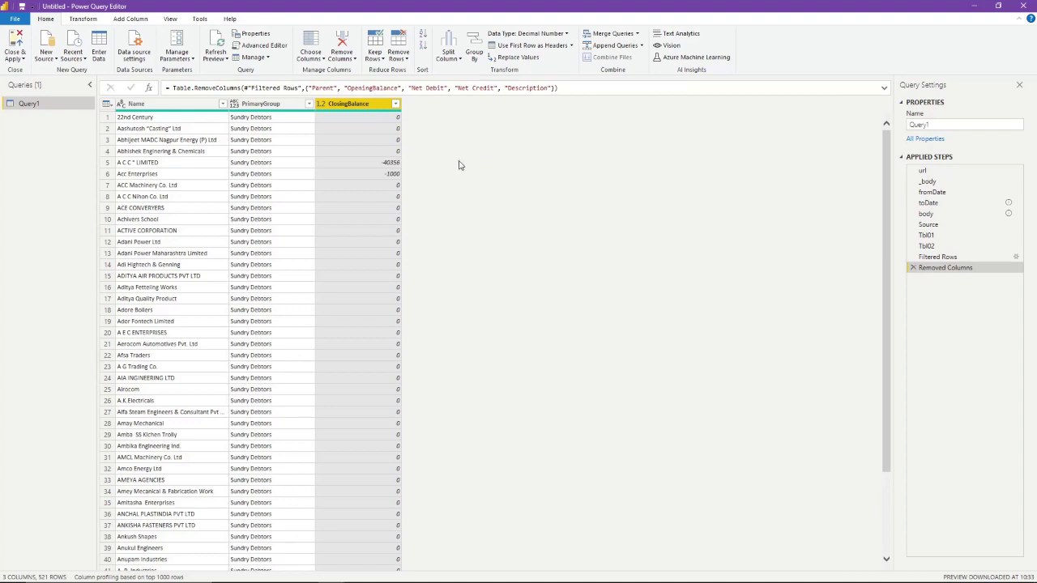
- Remove PrimaryGroup too, leaving only Name and ClosingBalance, and review the balances
click(273, 108)
right_click(274, 108)
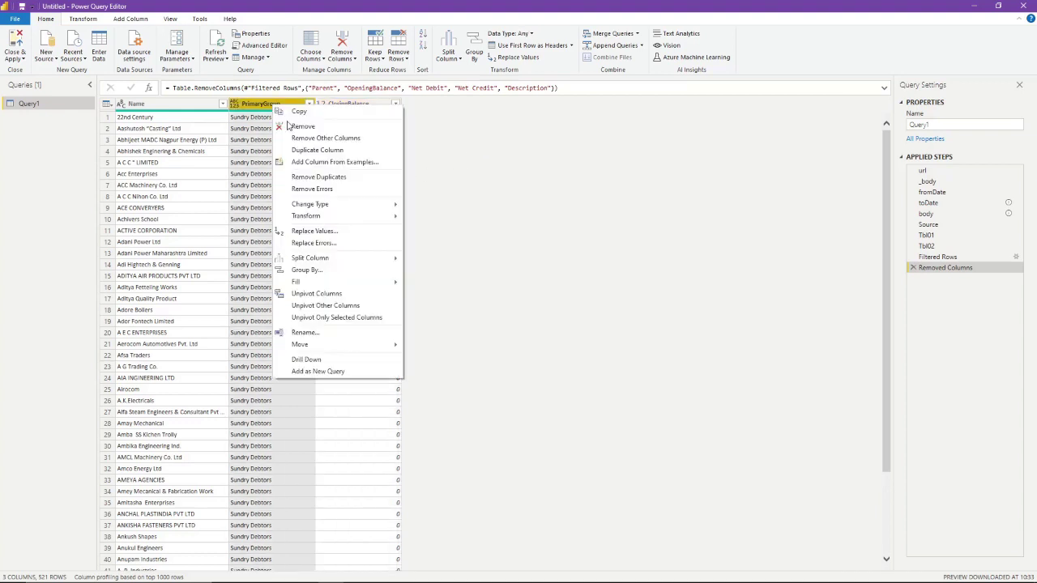
click(301, 128)
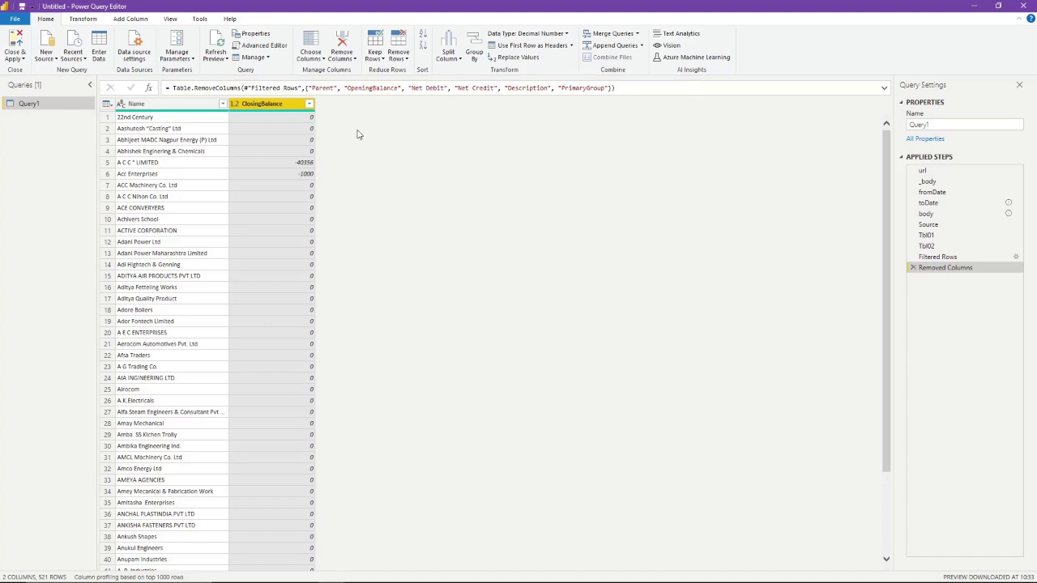
click(283, 165)
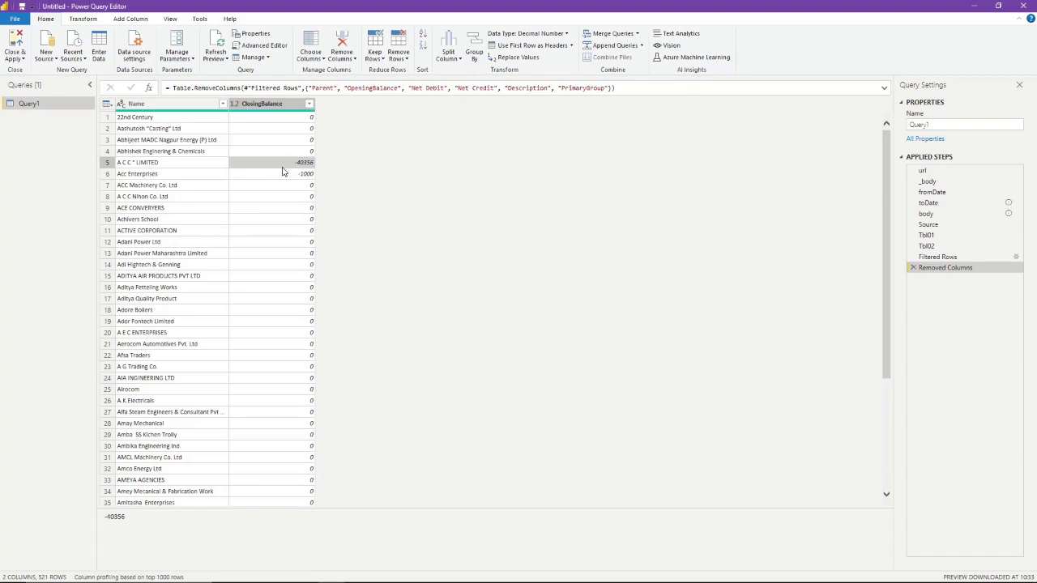
scroll(272, 183, down, 5)
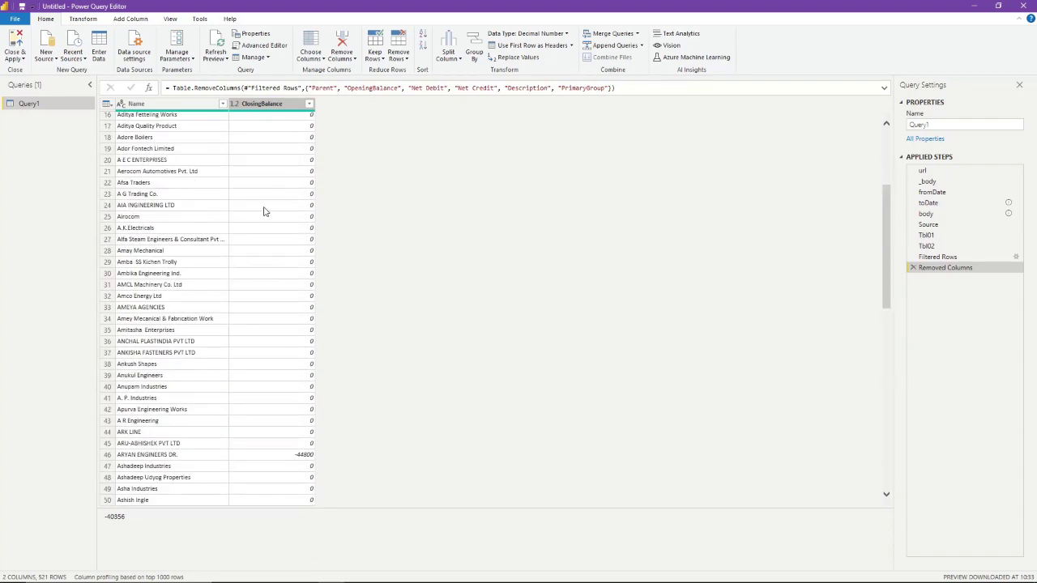
scroll(263, 211, up, 5)
scroll(262, 225, down, 2)
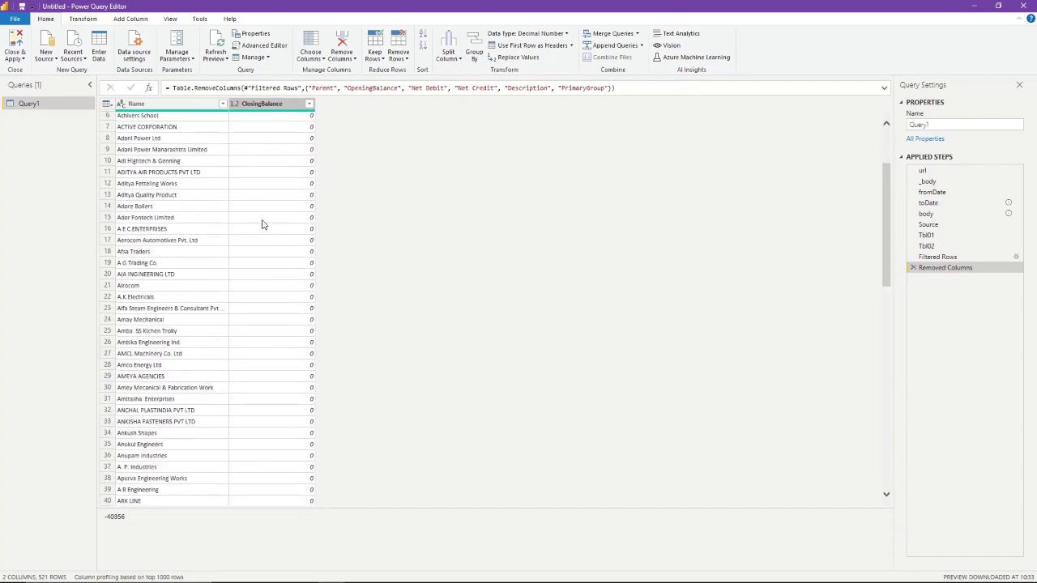
scroll(262, 224, down, 20)
scroll(260, 226, up, 18)
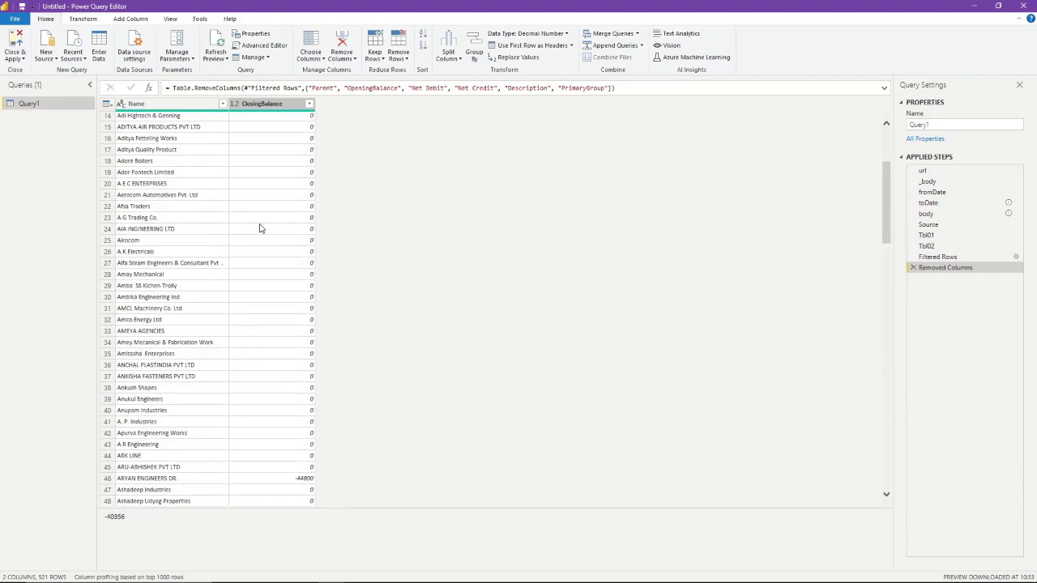
scroll(259, 228, up, 5)
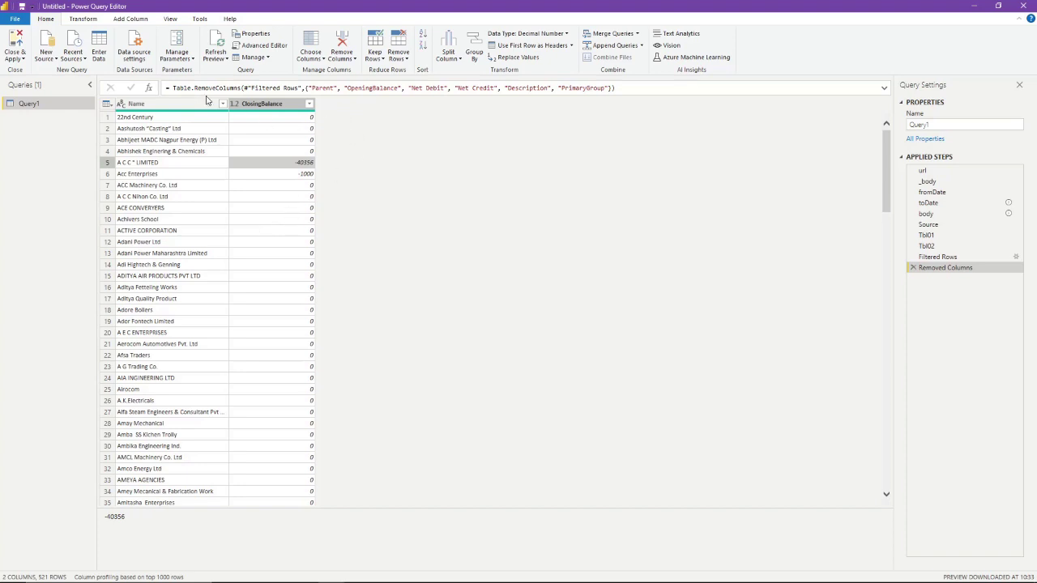
- Add a custom column named Amount with formula [ClosingBalance] * -1
click(131, 19)
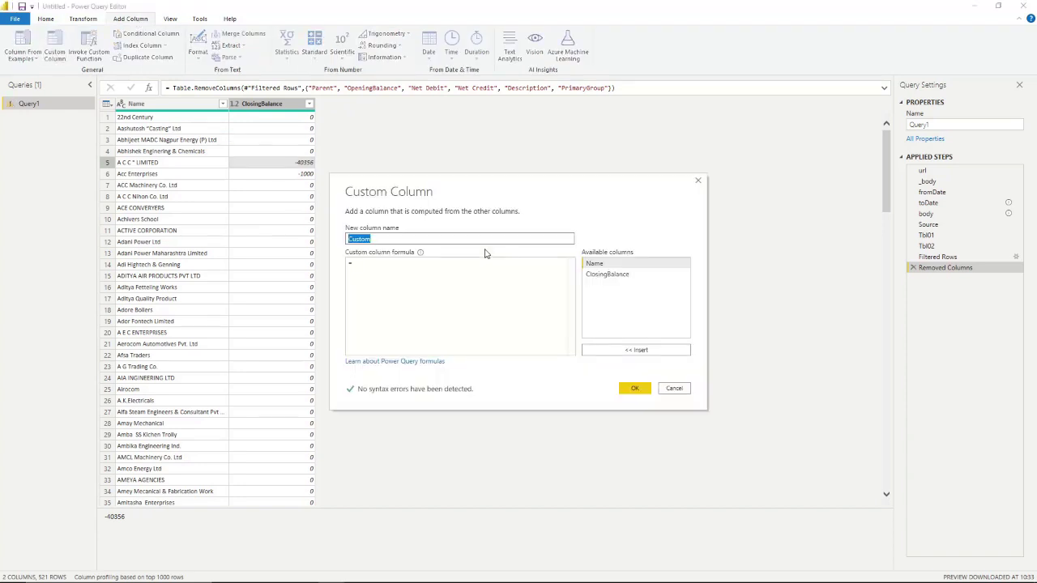
text(Amount)
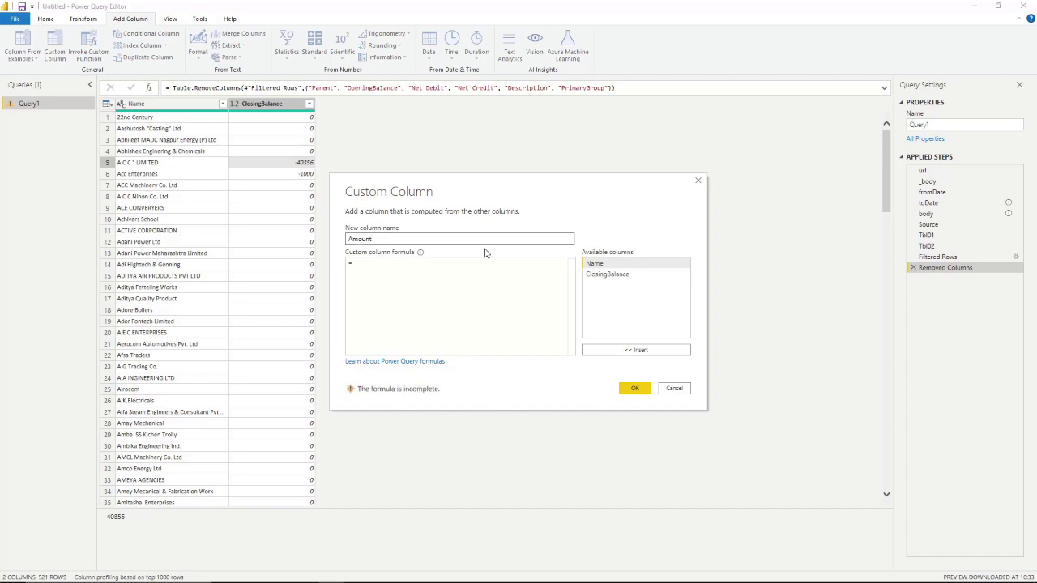
click(456, 262)
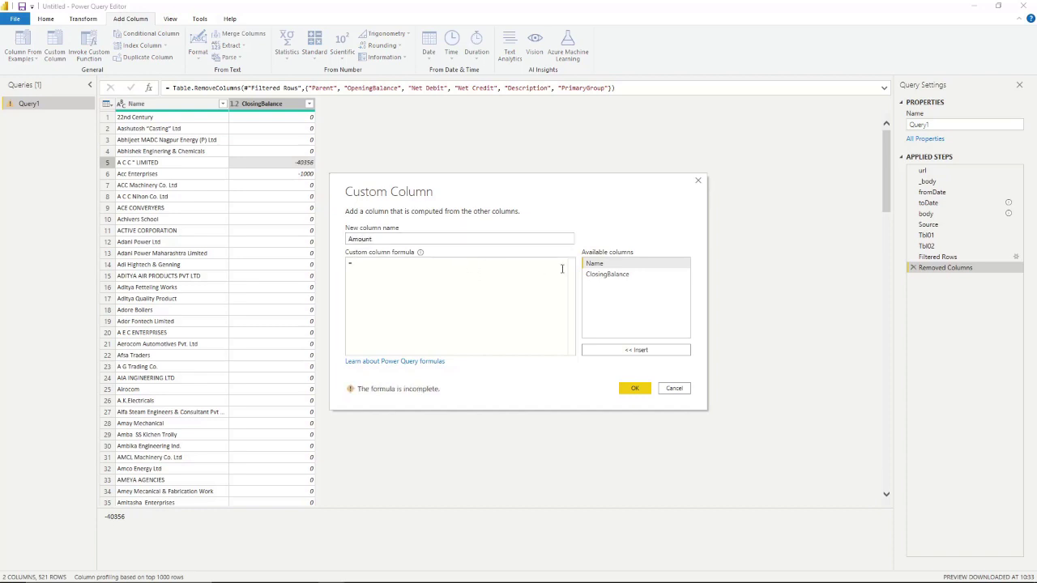
double_click(605, 275)
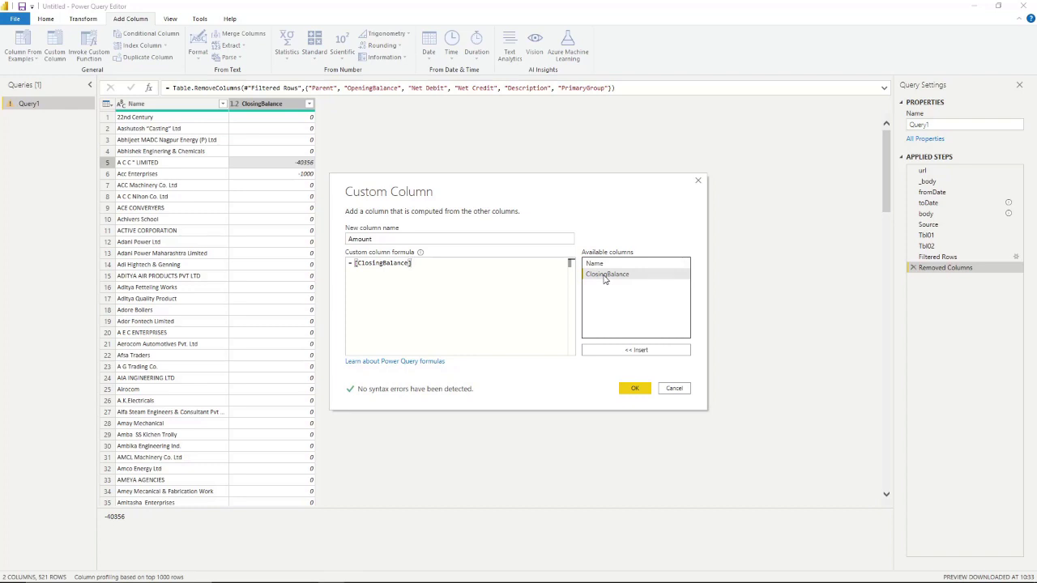
text(* -1)
click(634, 389)
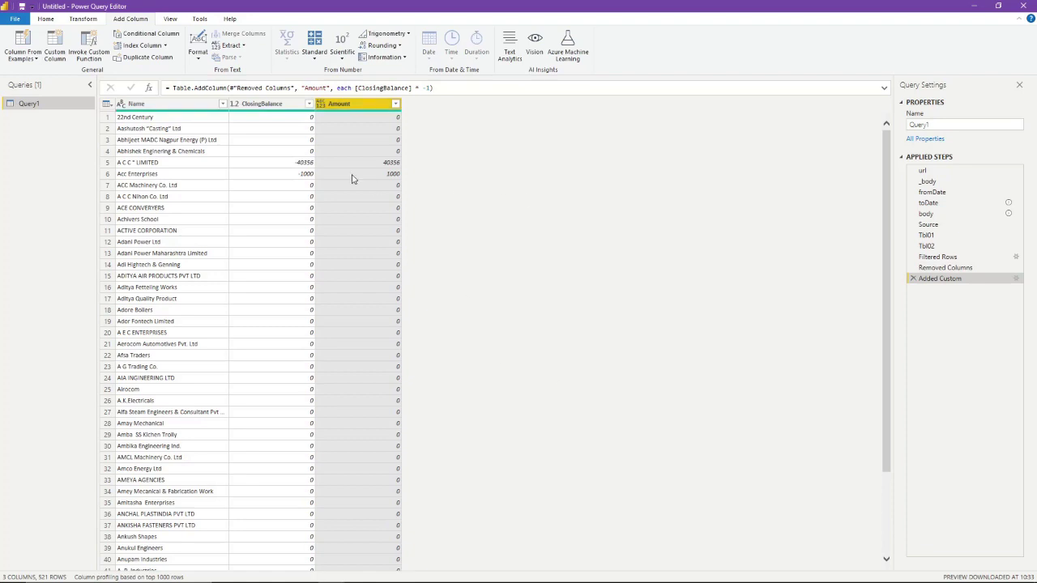
click(273, 105)
- Remove ClosingBalance and sort Amount descending so 1019733.11 comes first
right_click(276, 106)
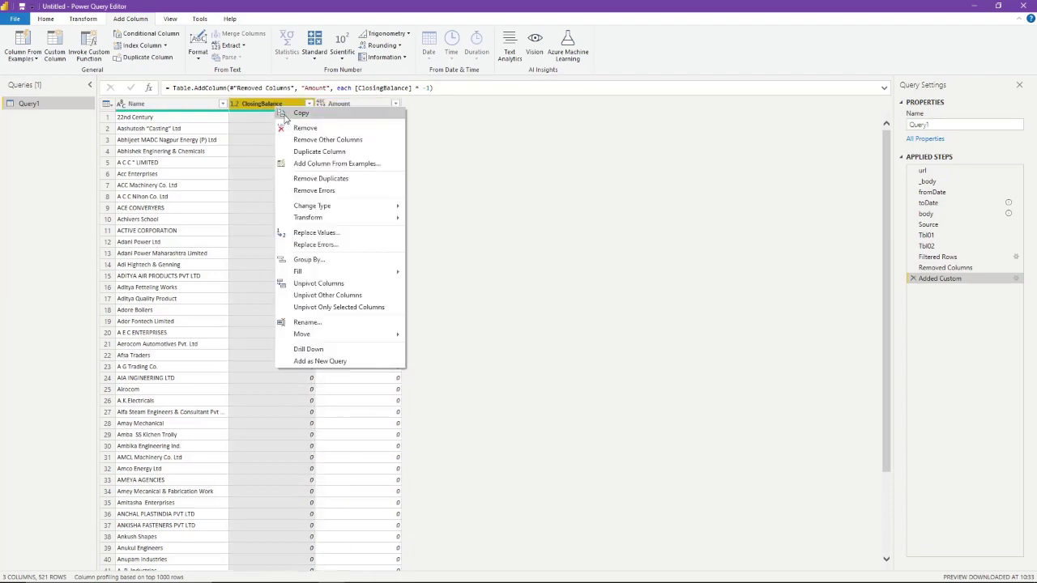
click(306, 128)
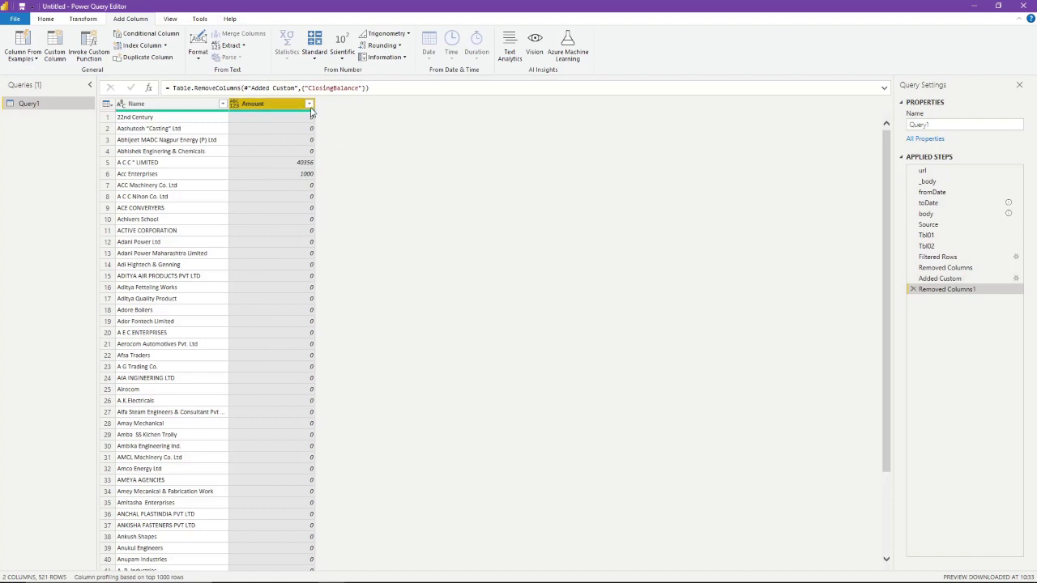
click(309, 105)
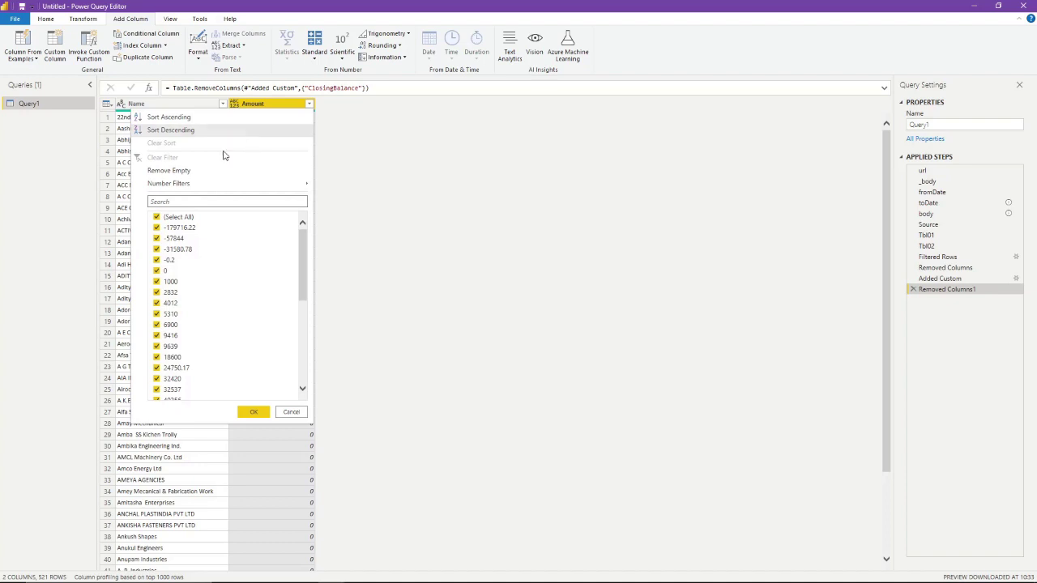
click(197, 130)
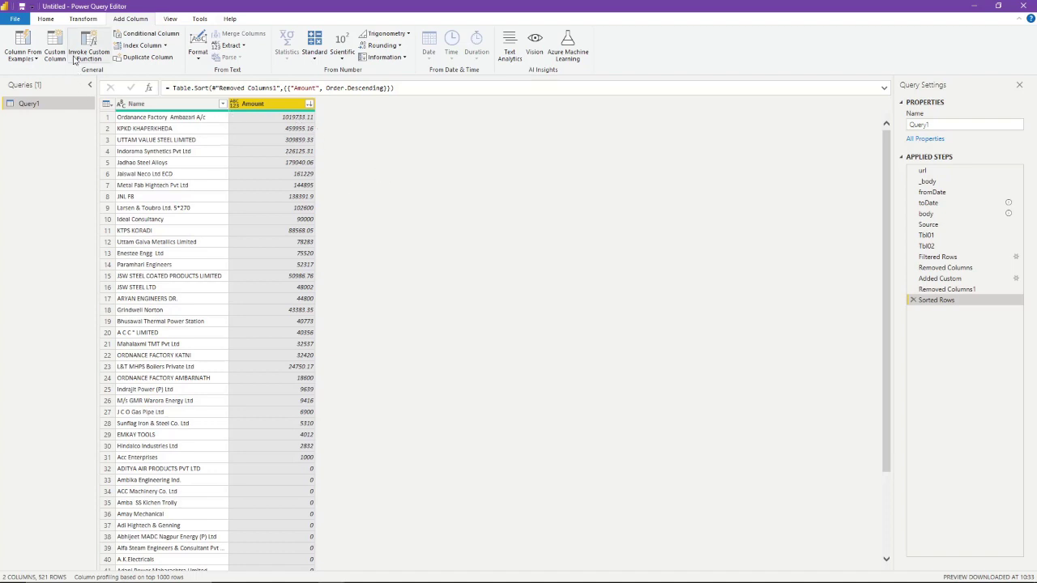
- Set the Amount column's data type to Decimal Number
click(47, 19)
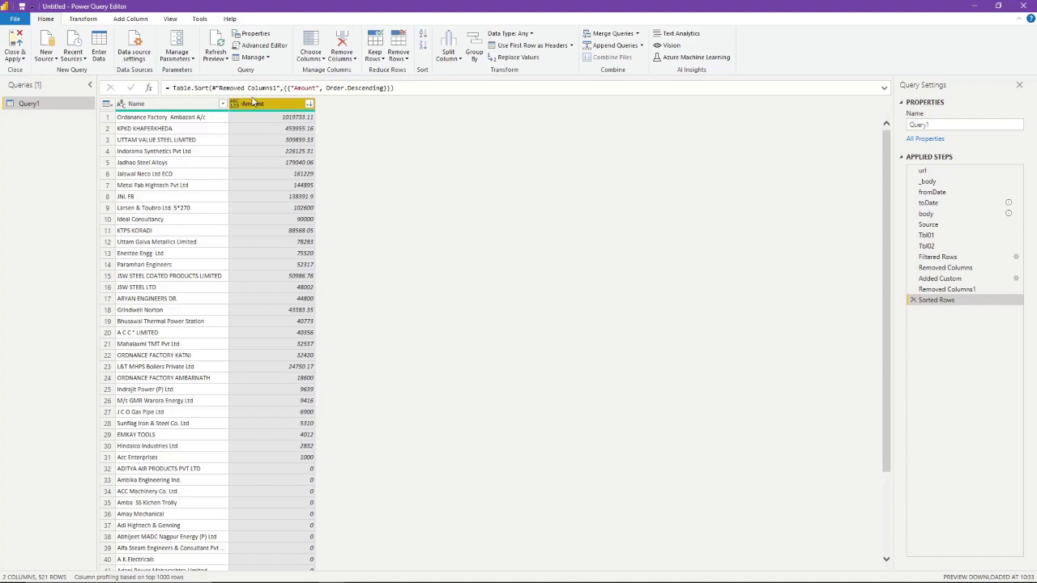
click(82, 21)
click(166, 34)
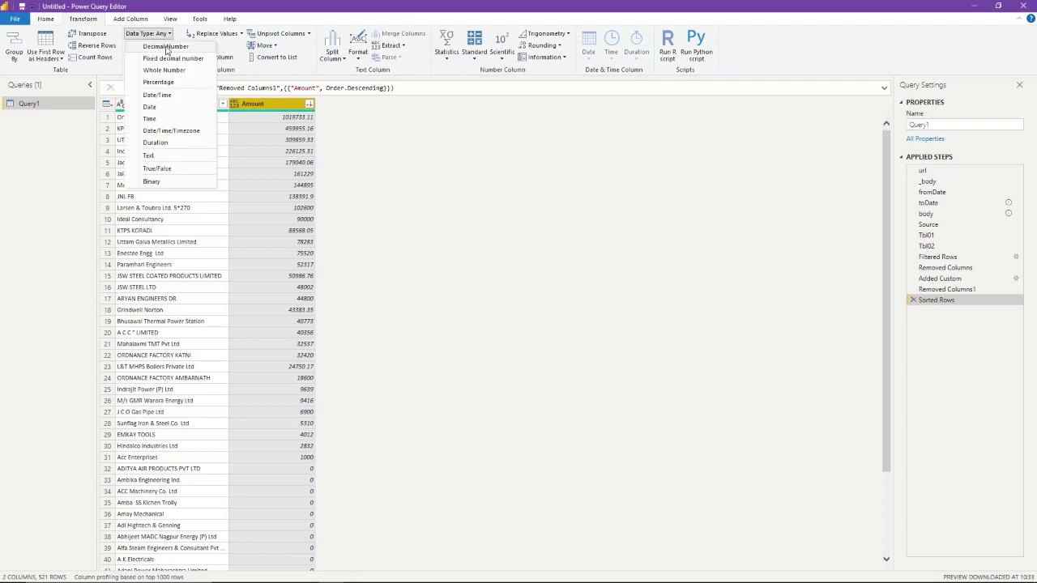
click(166, 47)
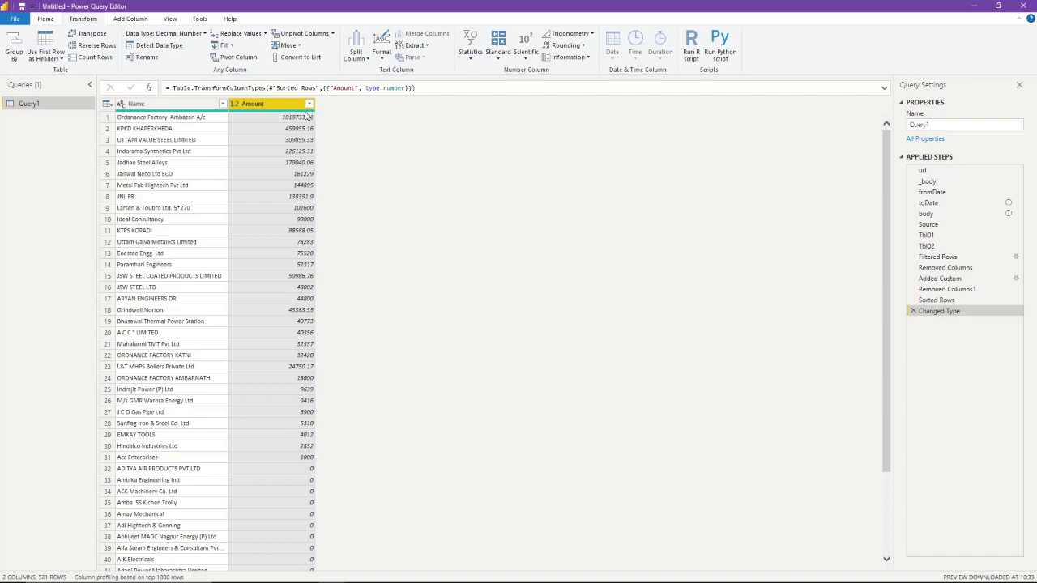
click(53, 21)
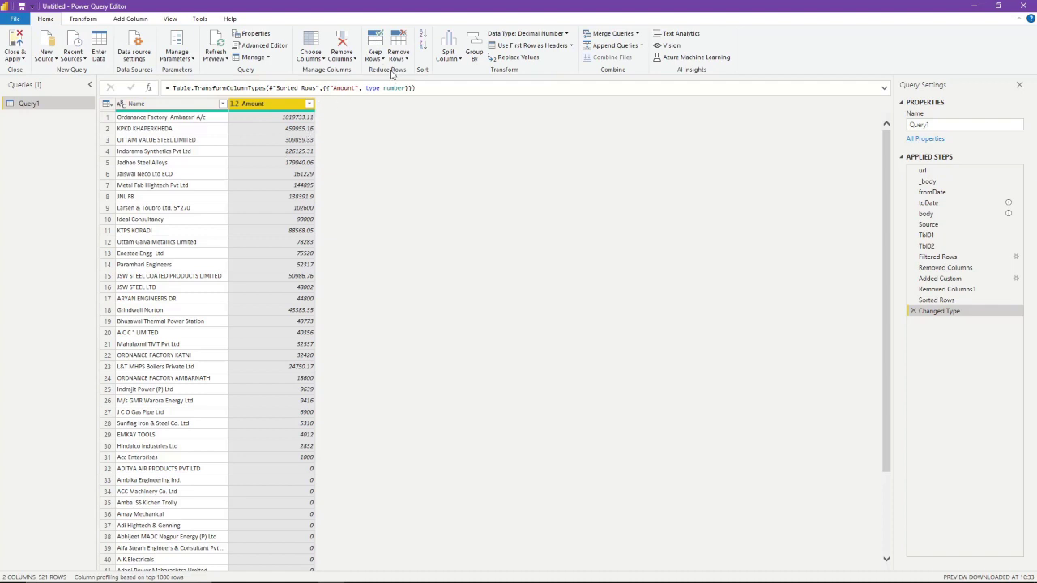
- Keep only the top 5 rows, the largest debtor balances by Amount
click(375, 55)
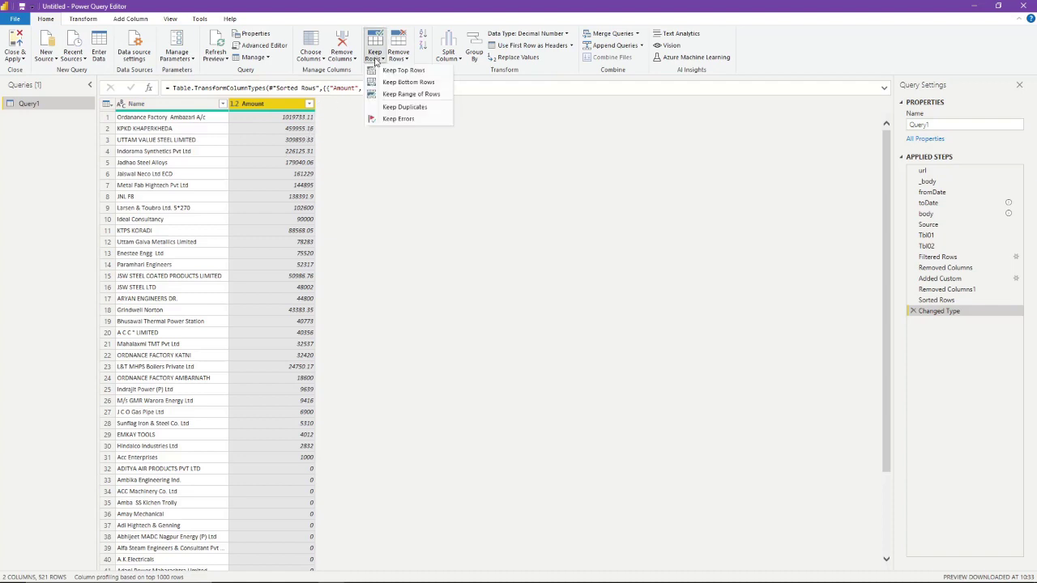
click(398, 71)
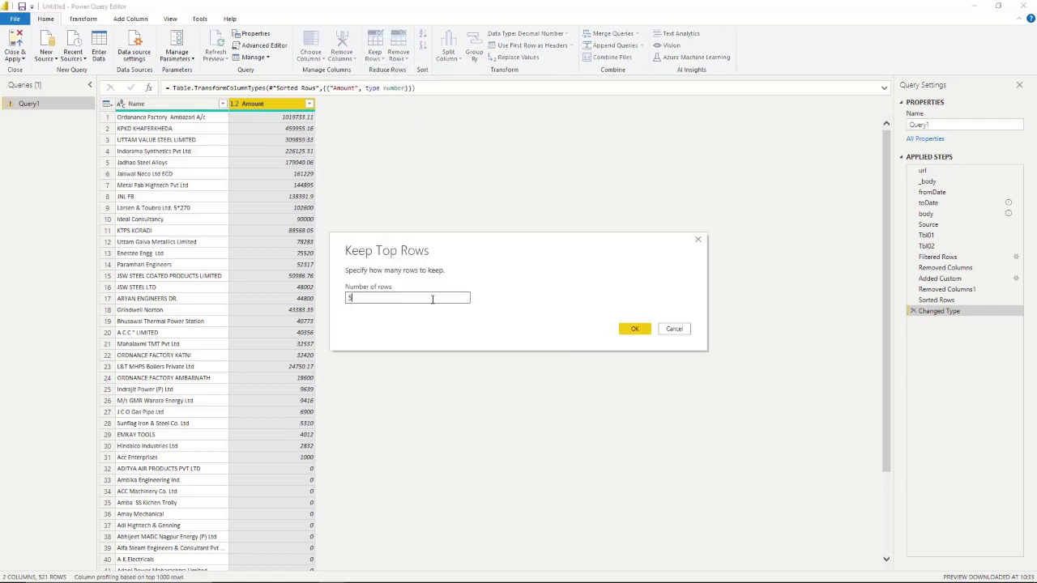
click(633, 330)
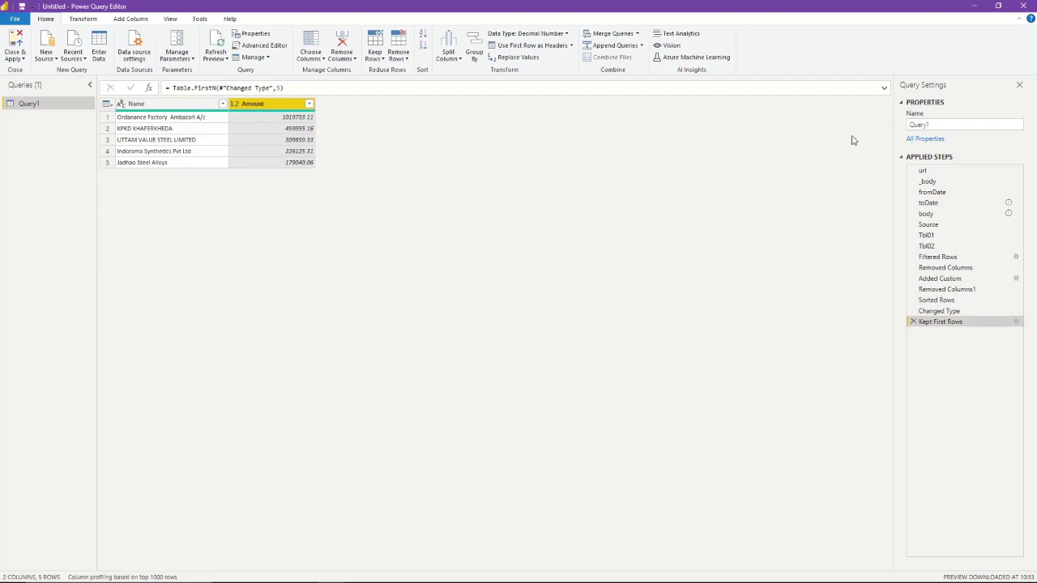
- Rename the query to 'Receivables Top 5'
click(961, 126)
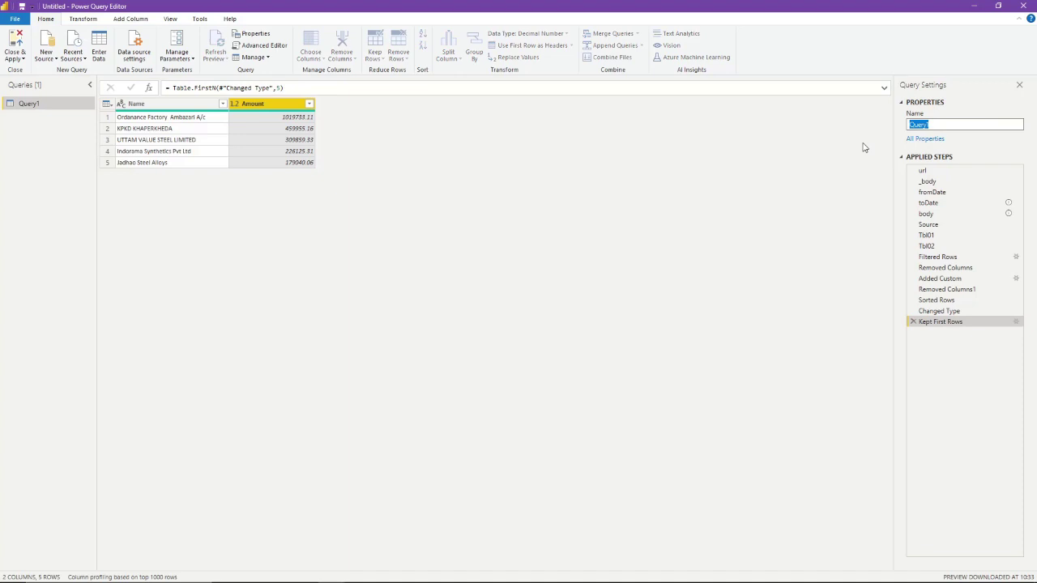
text(Receivables Top 5)
key(Return)
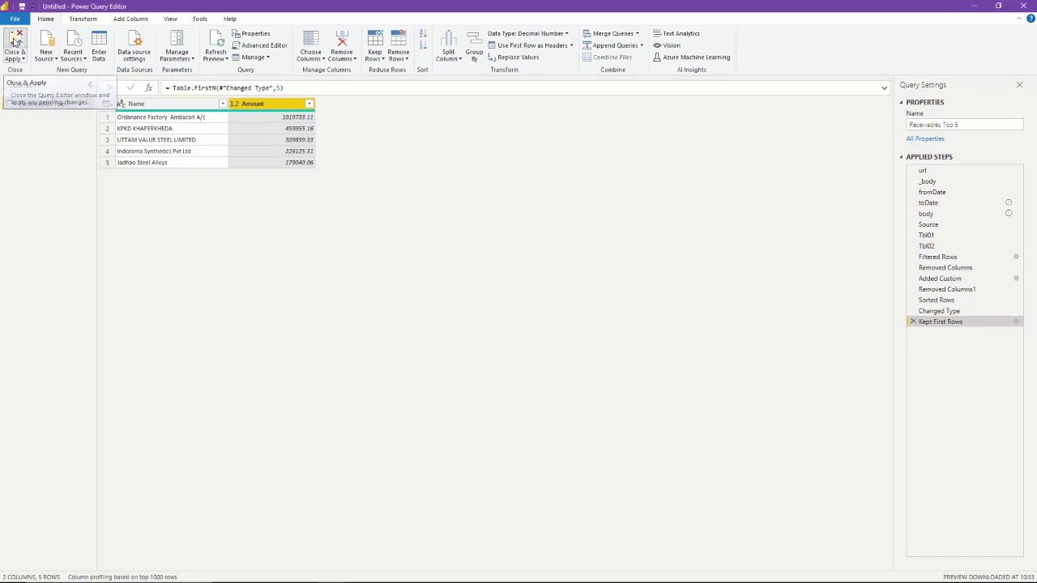
key(alt+Tab)
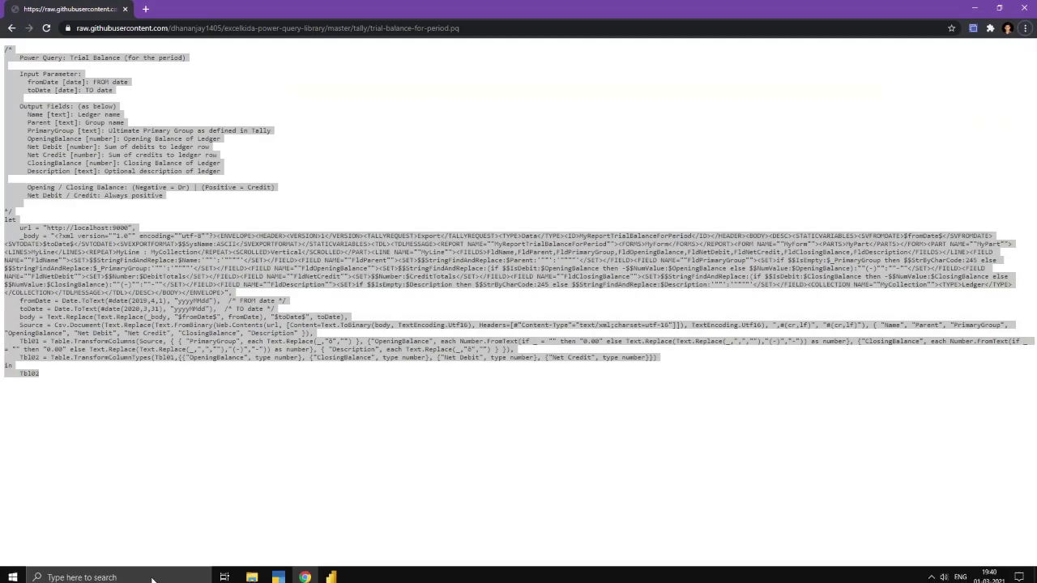
click(324, 575)
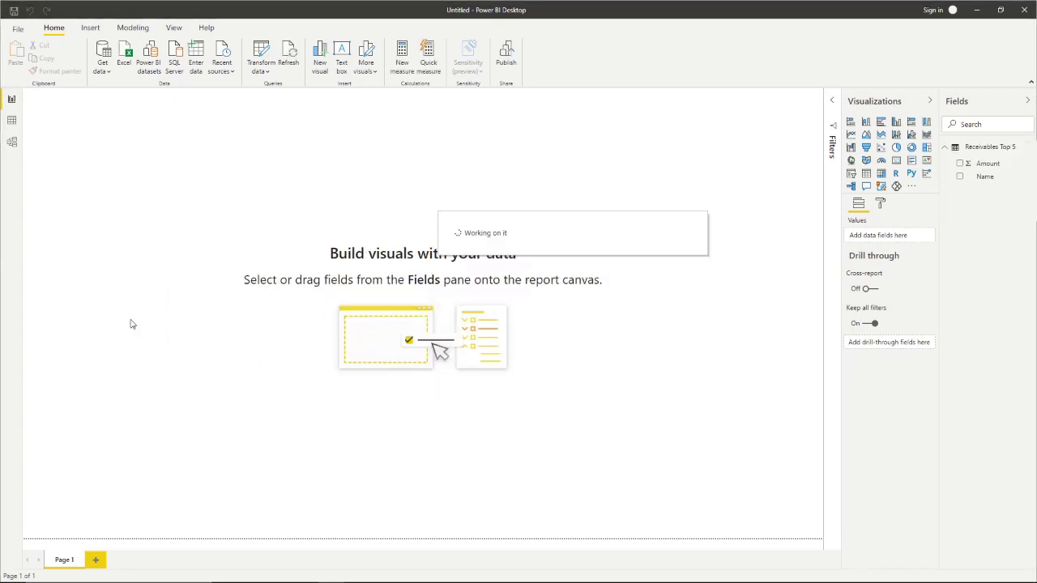
click(11, 122)
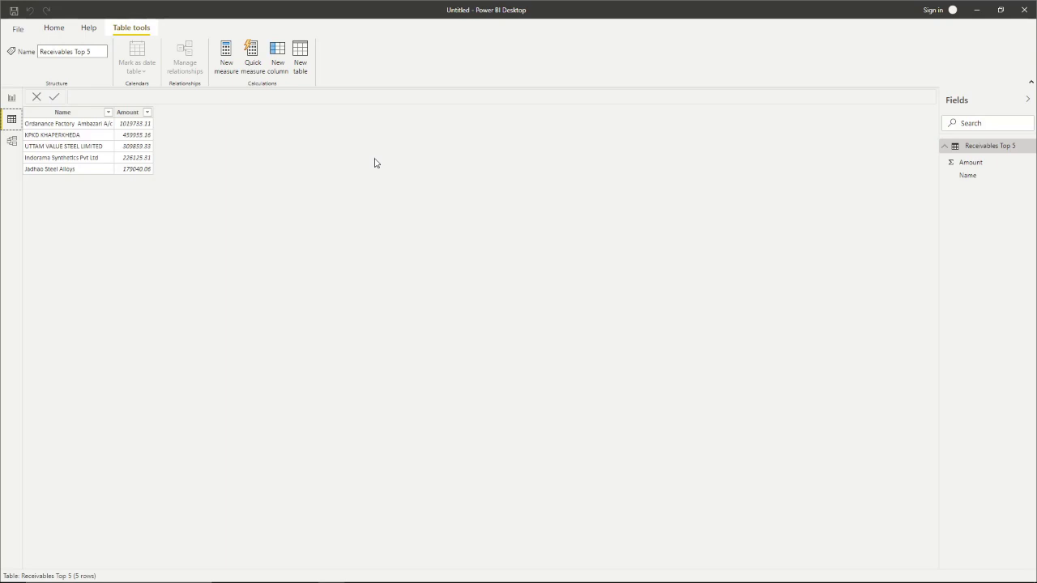
click(13, 99)
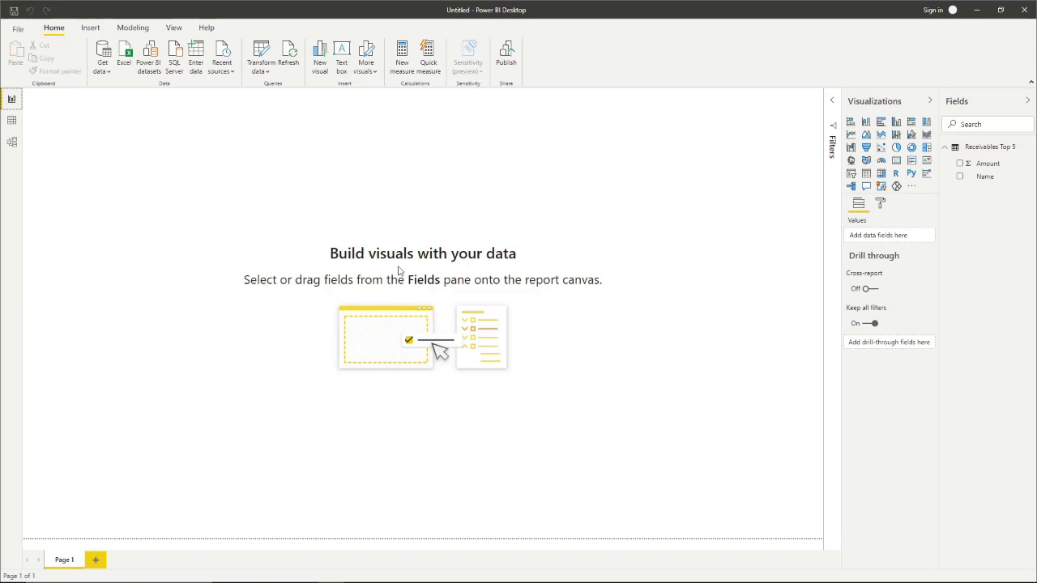
- Add an enlarged pie chart with Name as the legend and Amount as the values
click(897, 149)
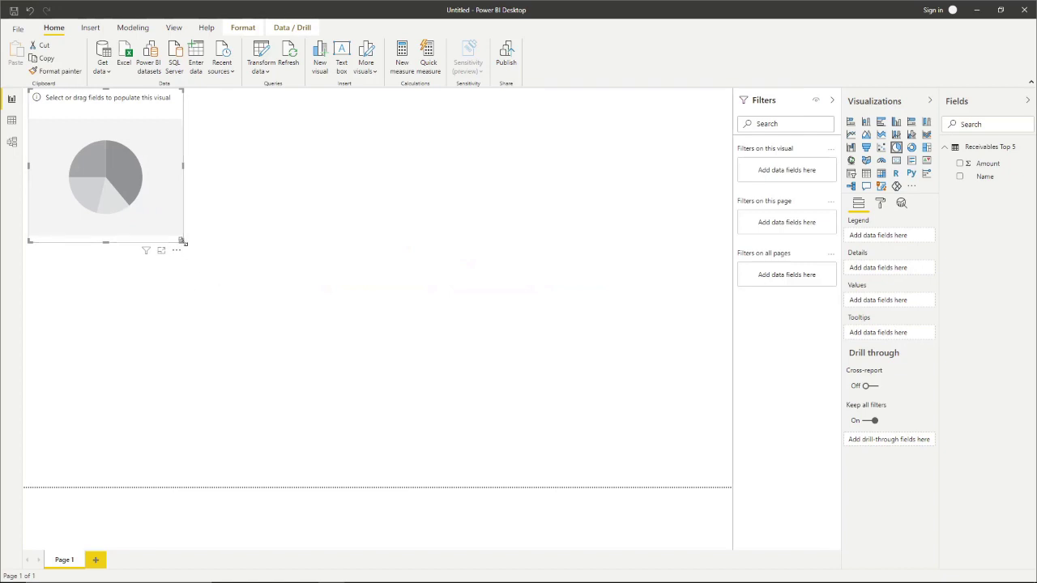
drag(183, 241, 267, 315)
click(626, 289)
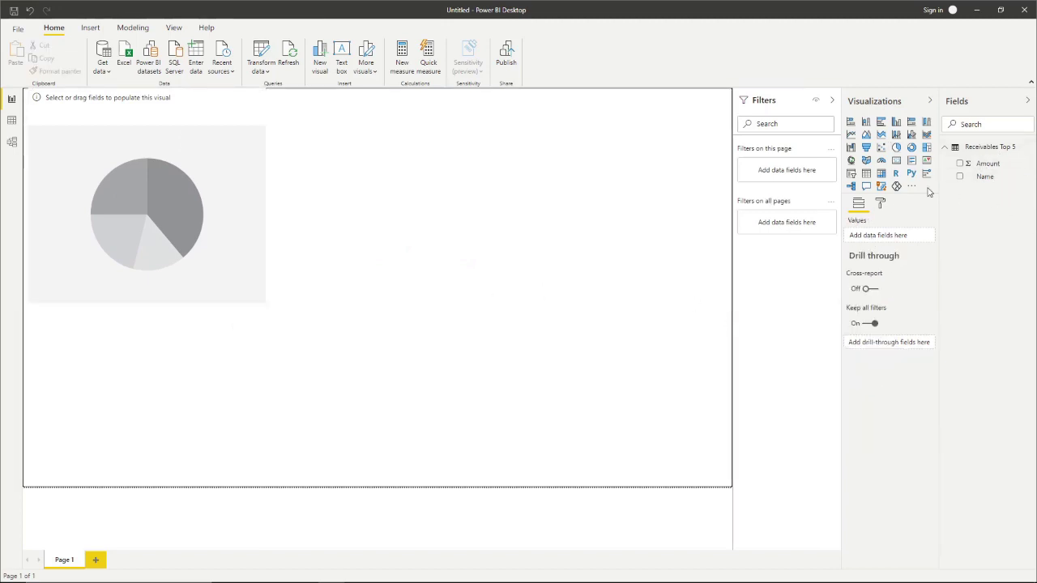
click(162, 208)
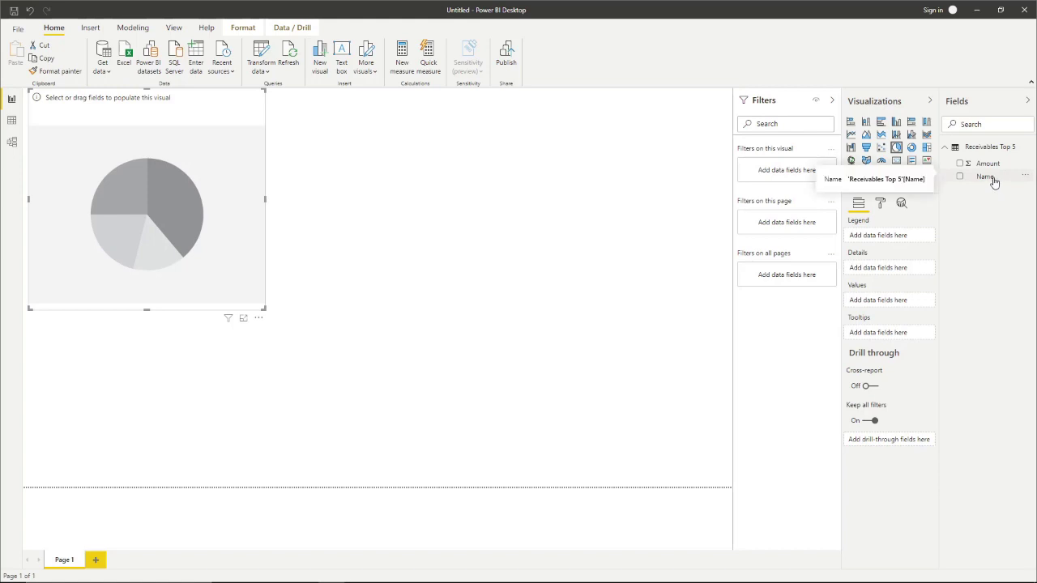
drag(994, 182, 913, 239)
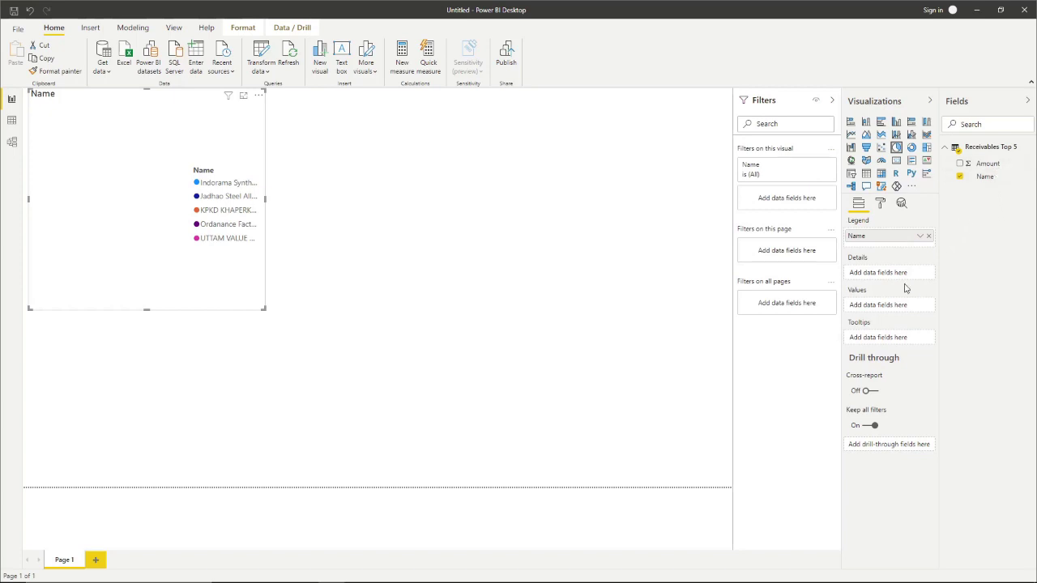
drag(931, 246, 884, 308)
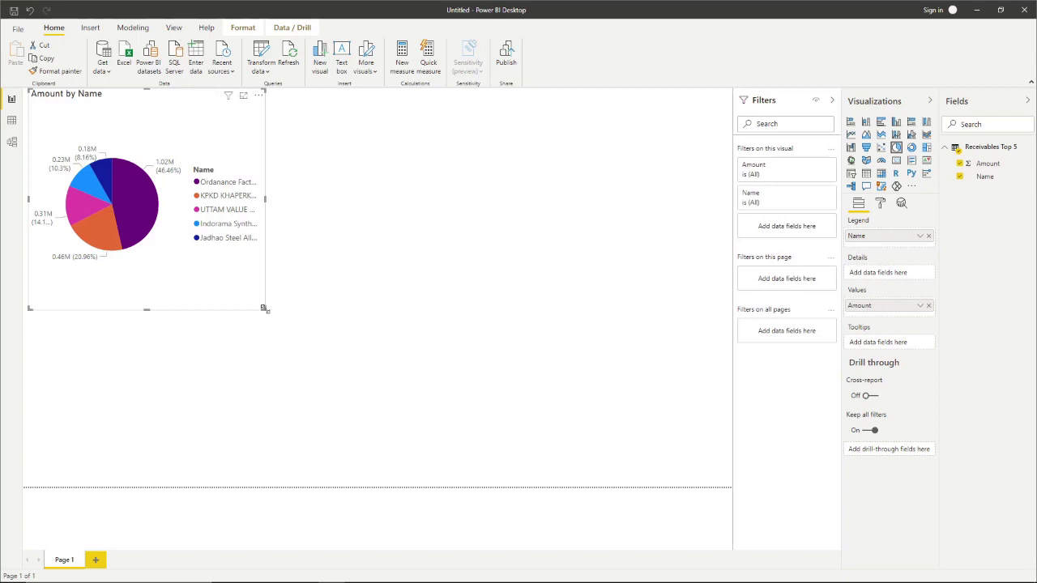
drag(263, 308, 365, 389)
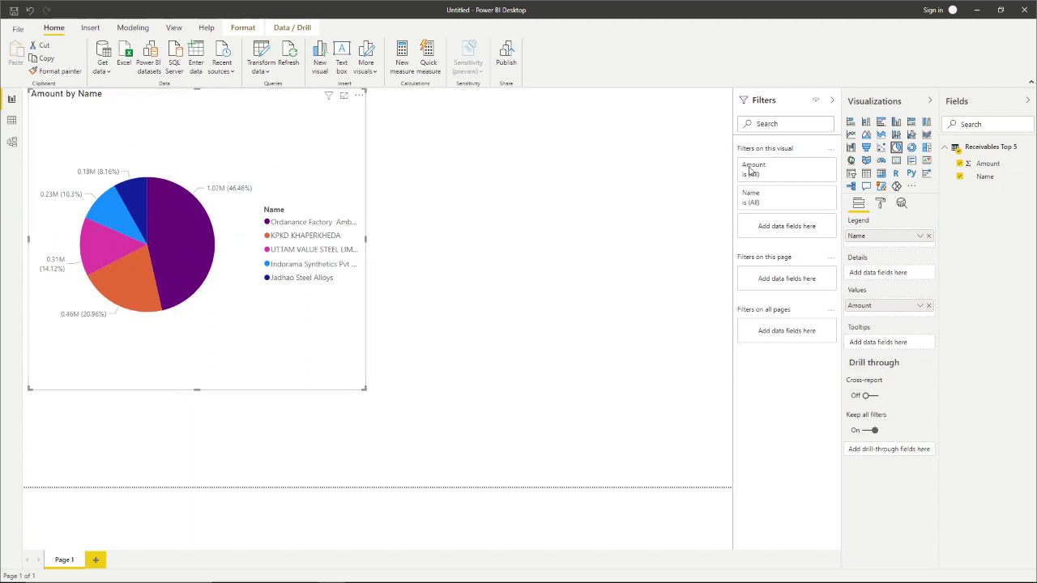
- Change the pie chart's title text to 'Top 5 Receivables'
click(880, 204)
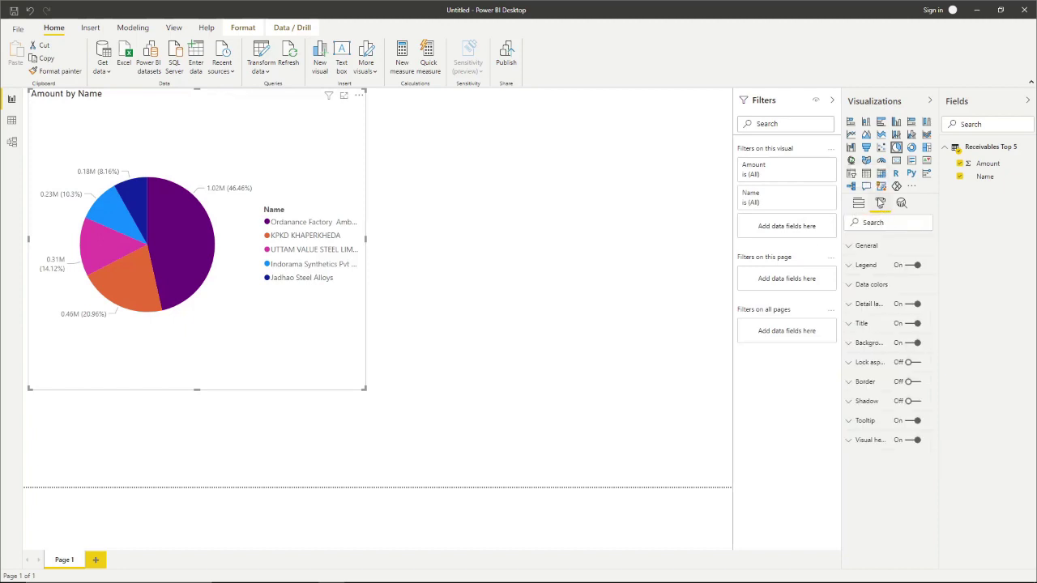
click(852, 248)
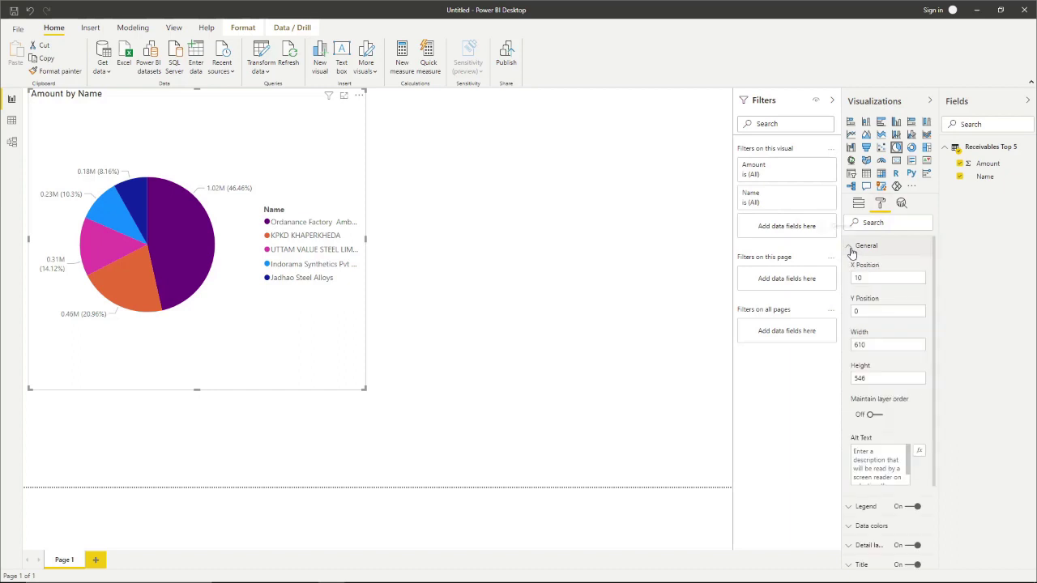
click(852, 250)
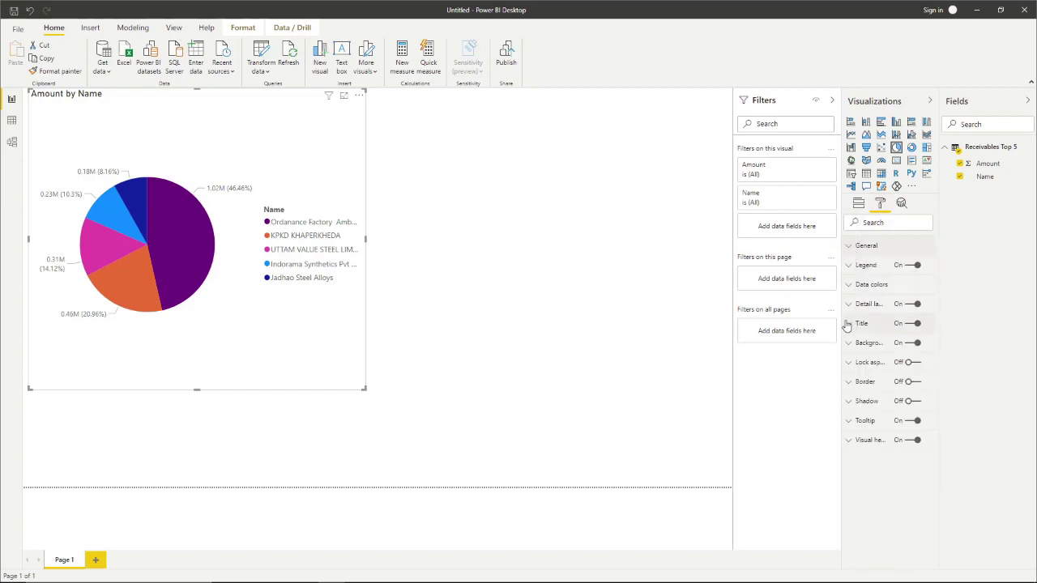
click(850, 324)
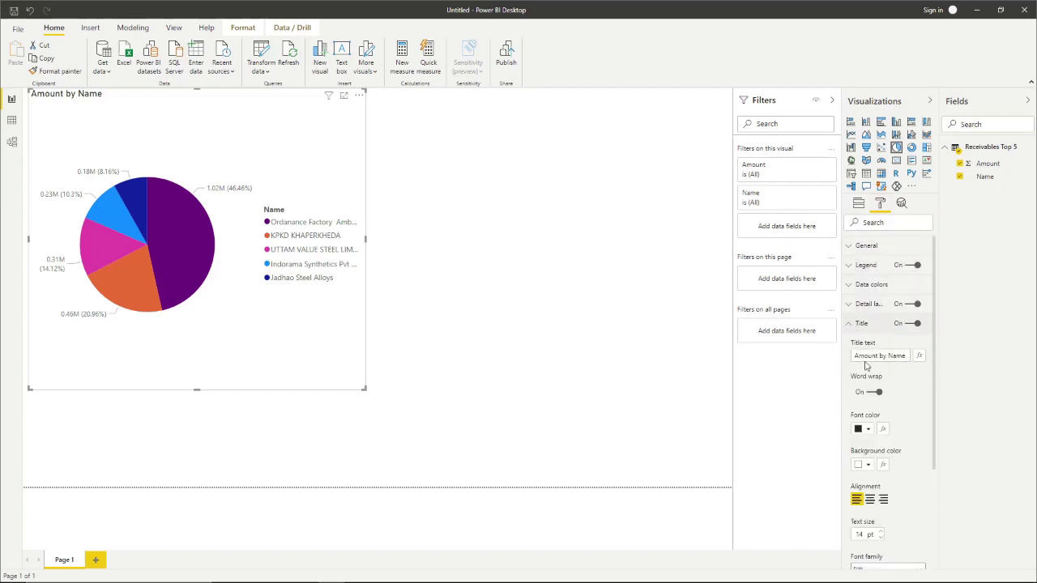
click(864, 356)
key(ctrl+a)
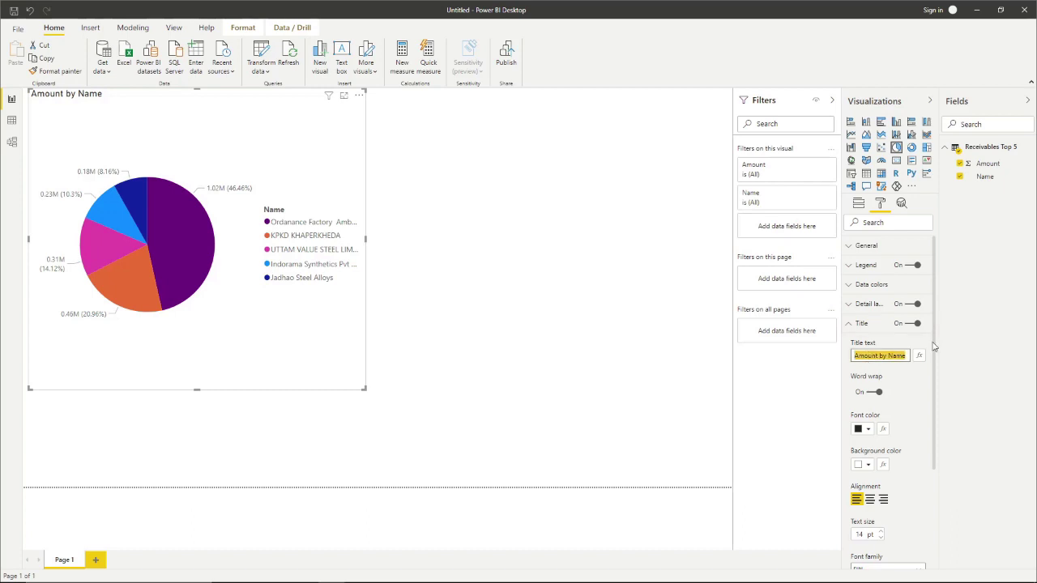
text(Top 5 Rec)
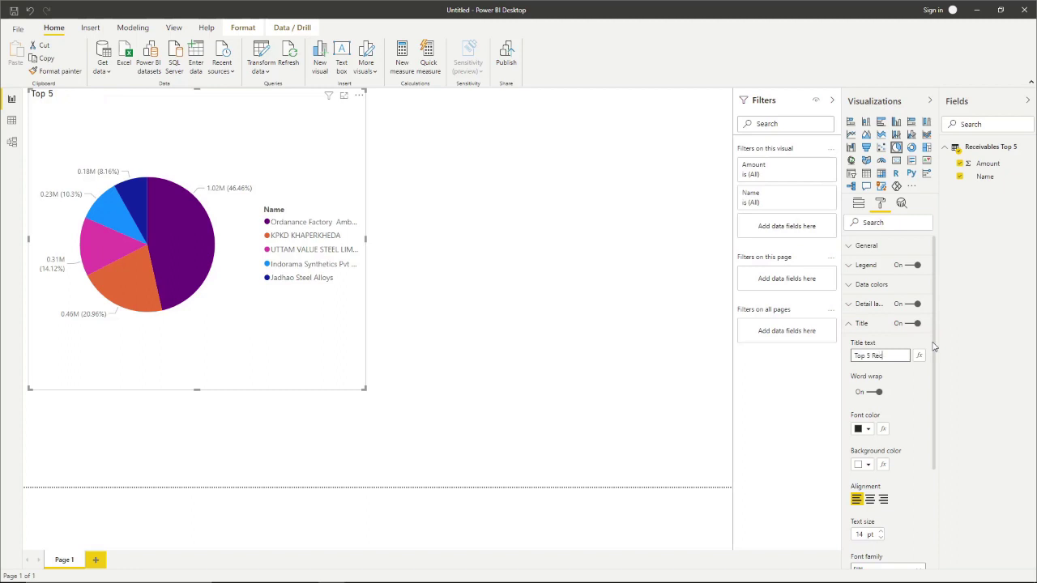
text(eivables)
- Center the title and set it to Segoe (Bold) at 20 pt
scroll(936, 395, down, 2)
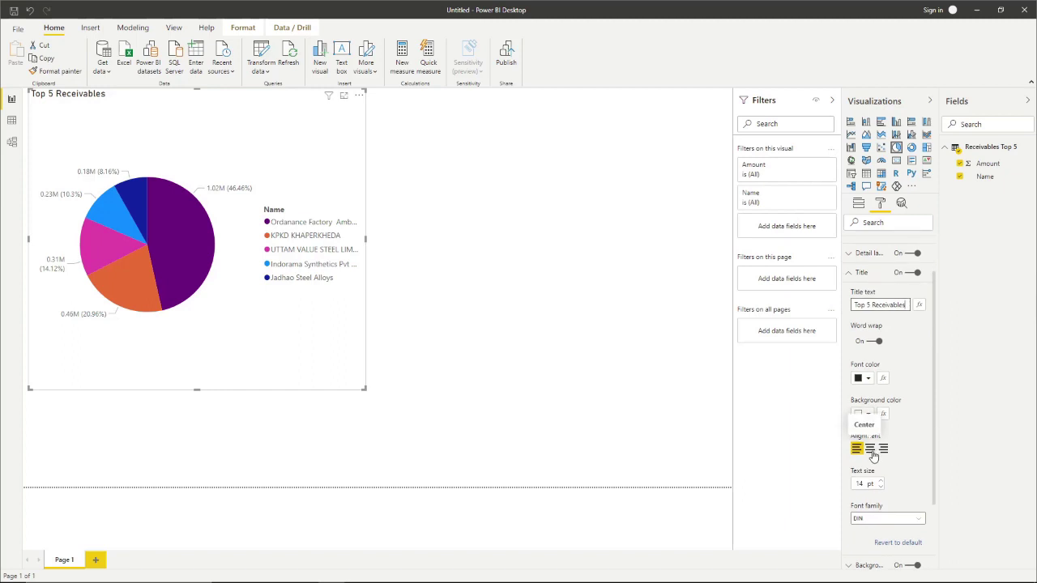
click(870, 450)
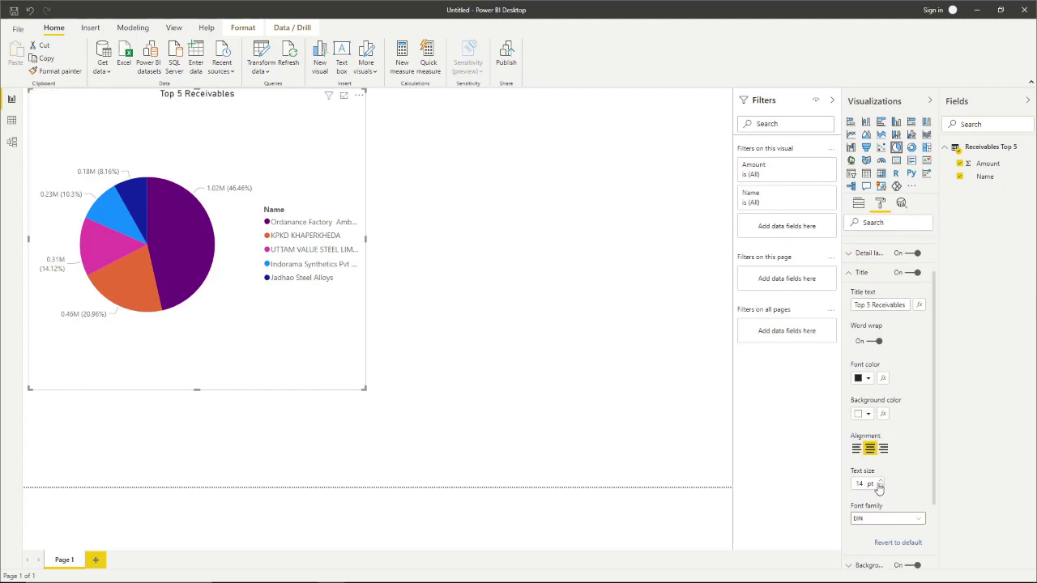
scroll(923, 469, down, 4)
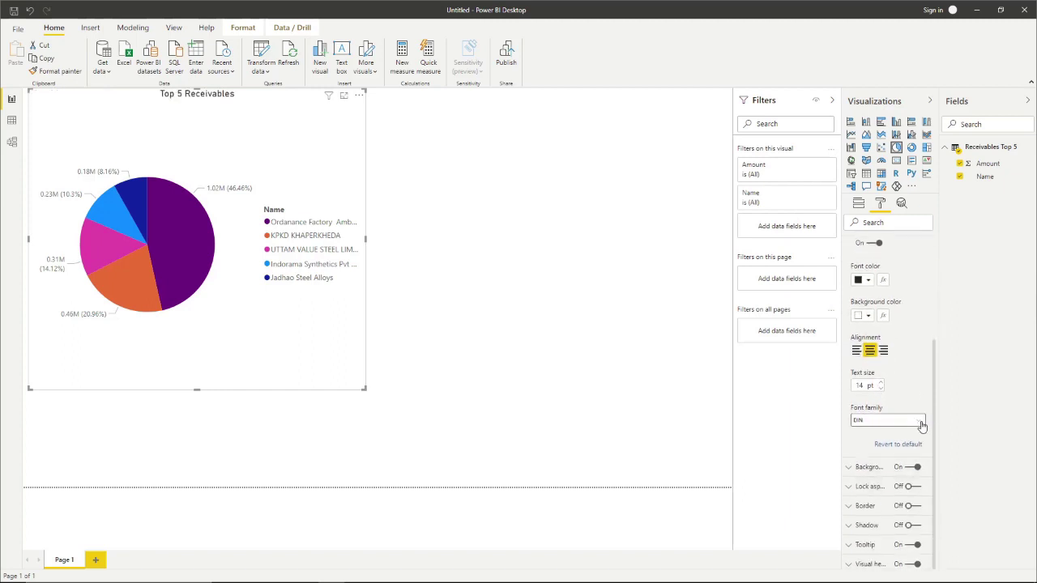
click(919, 420)
scroll(896, 350, down, 3)
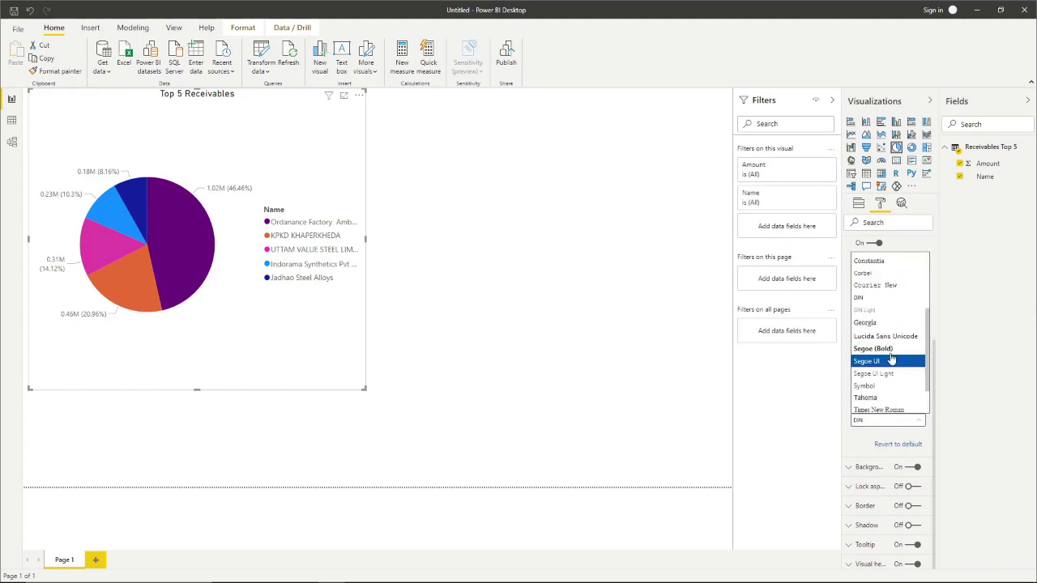
click(892, 349)
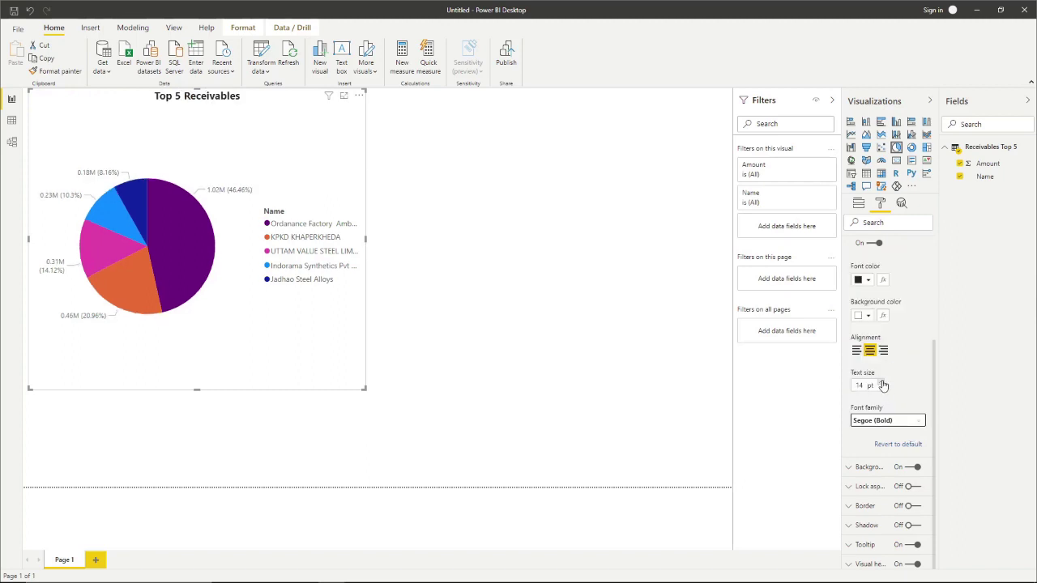
click(881, 382)
click(882, 382)
click(882, 383)
click(881, 383)
click(881, 382)
click(882, 382)
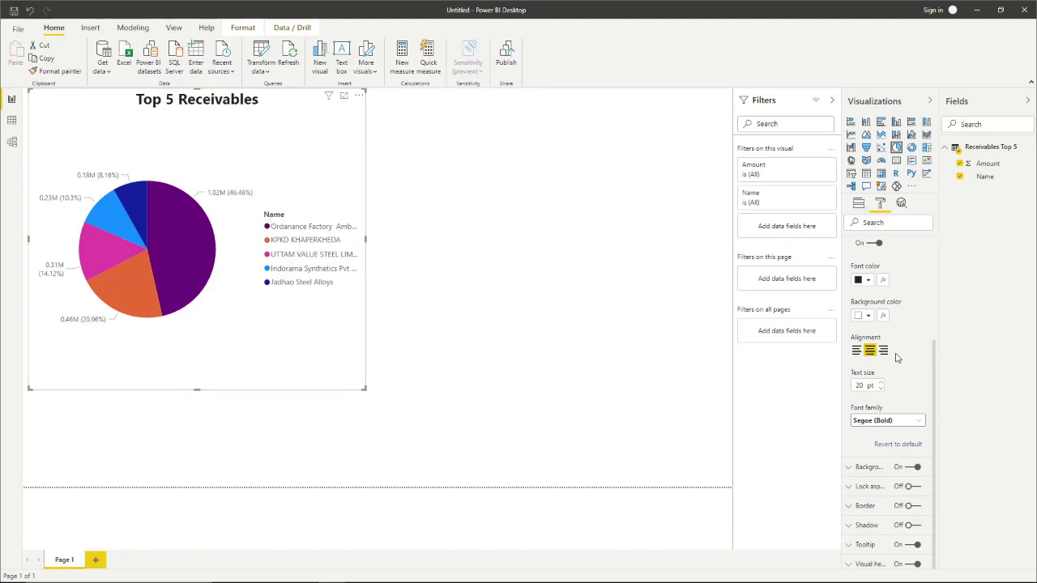
drag(936, 377, 935, 297)
click(849, 287)
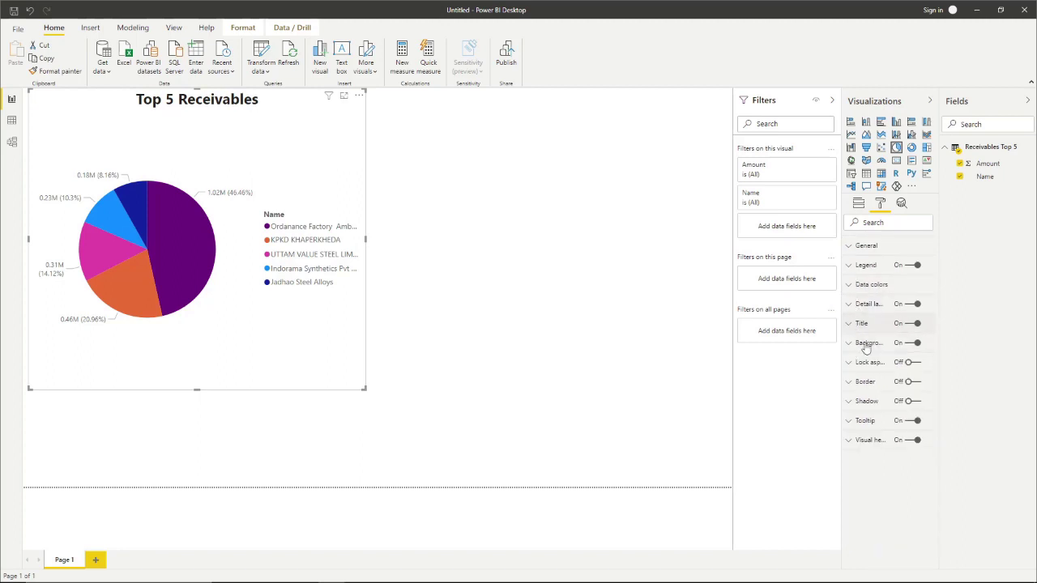
- Retitle the legend 'Party' and raise its text size to 12 pt
click(848, 304)
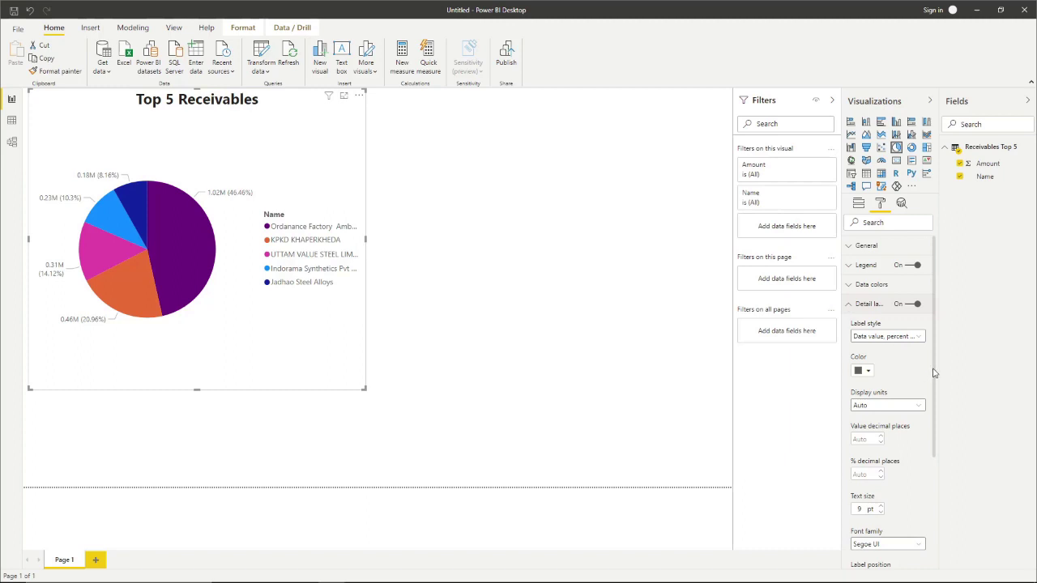
mouse_move(933, 373)
mouse_down()
mouse_move(926, 458)
mouse_move(949, 371)
mouse_up()
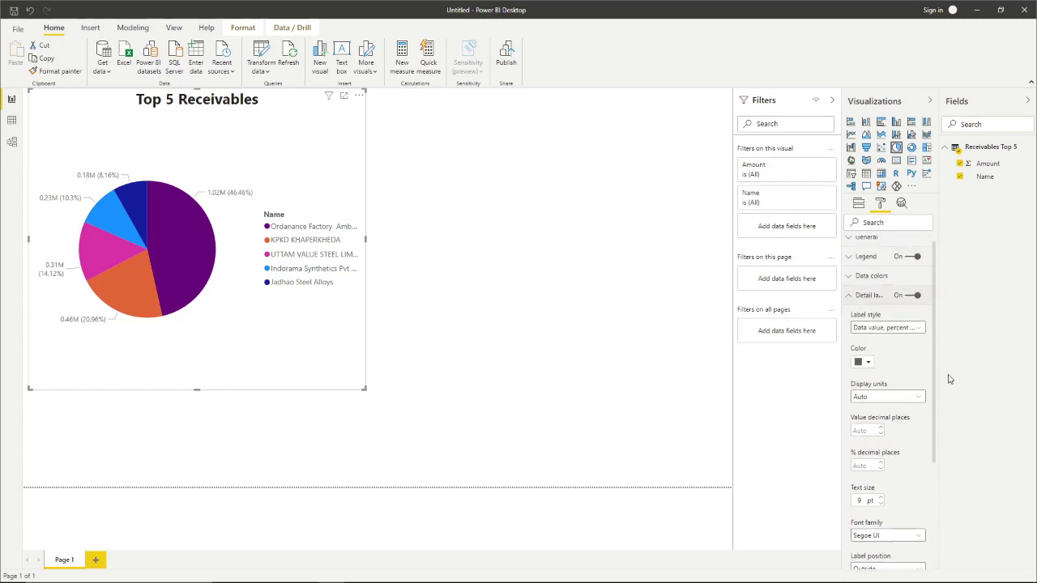
click(849, 307)
click(855, 267)
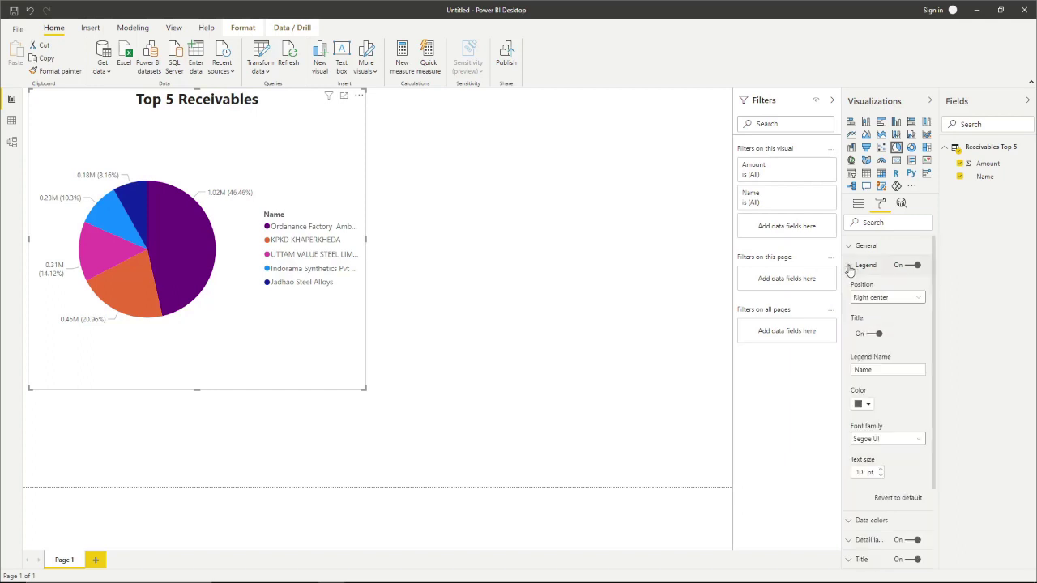
click(898, 368)
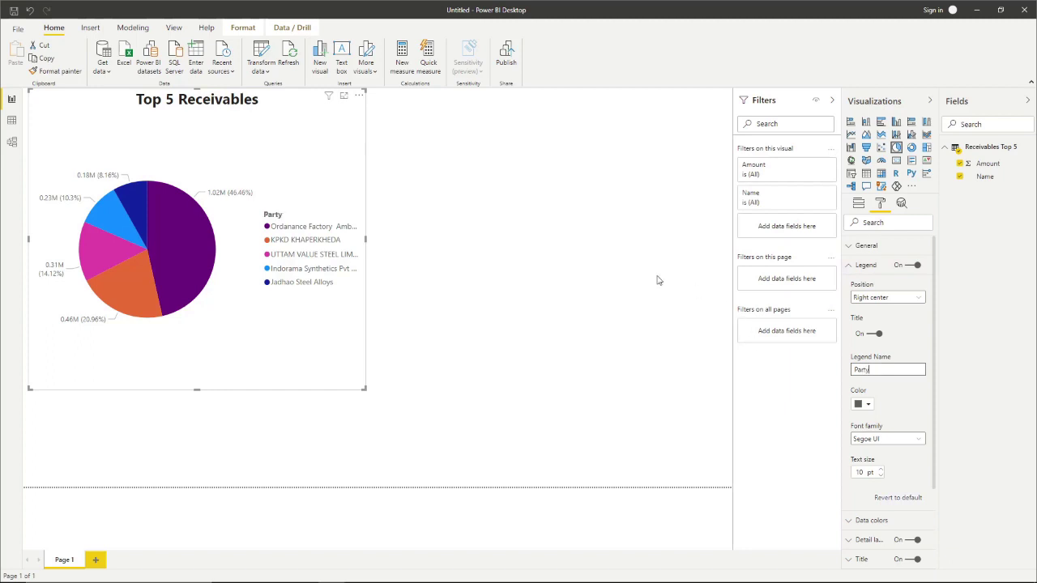
click(880, 469)
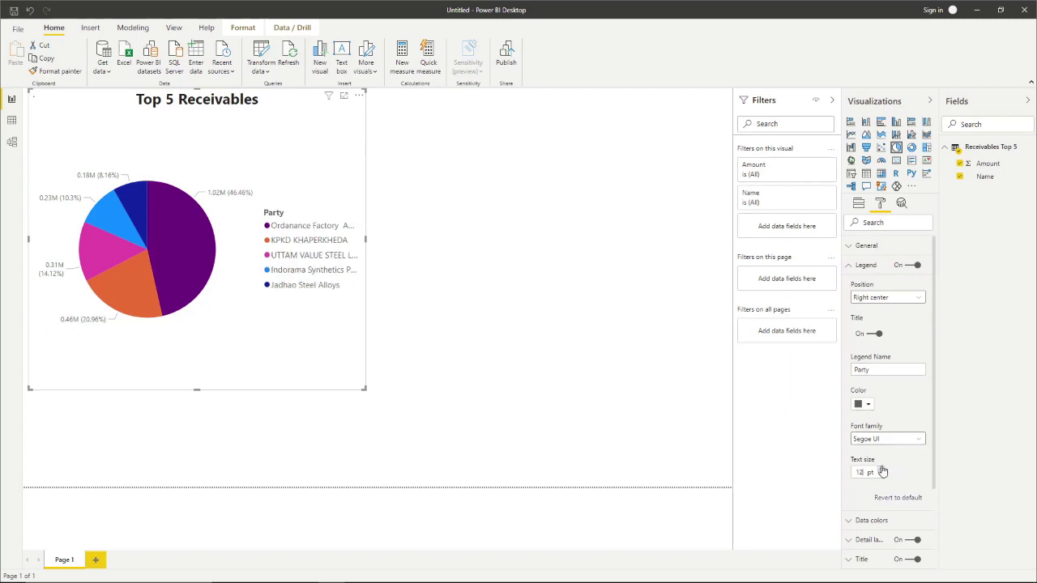
click(881, 470)
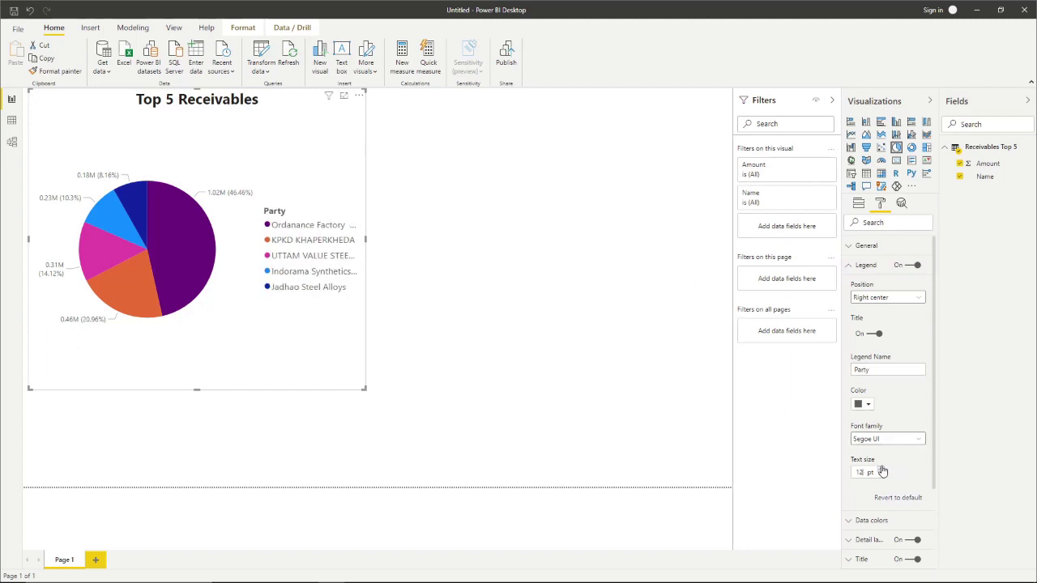
click(440, 257)
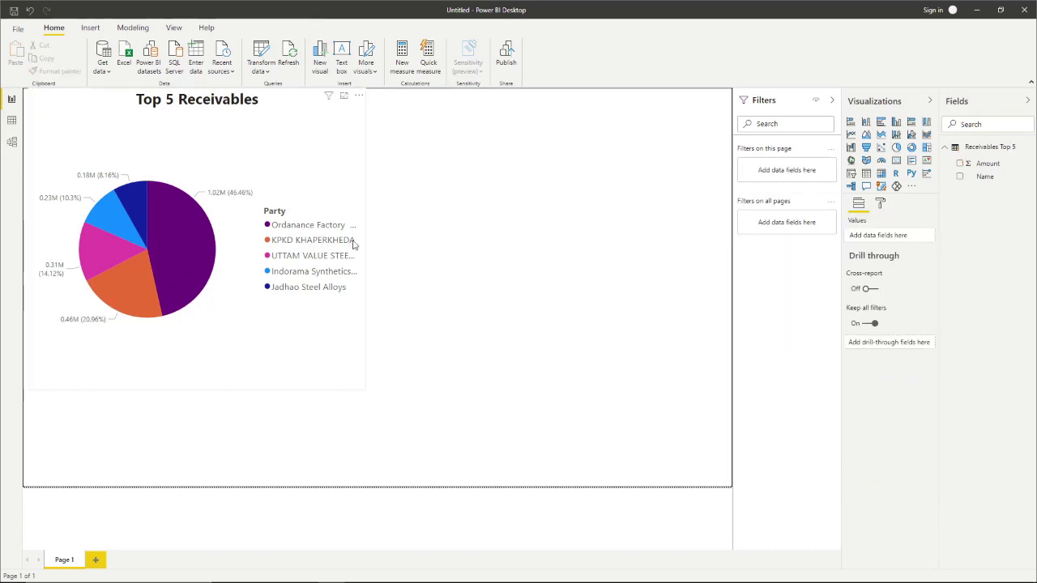
- Save the report as My-Dashboard in Documents > Power-BI
click(18, 29)
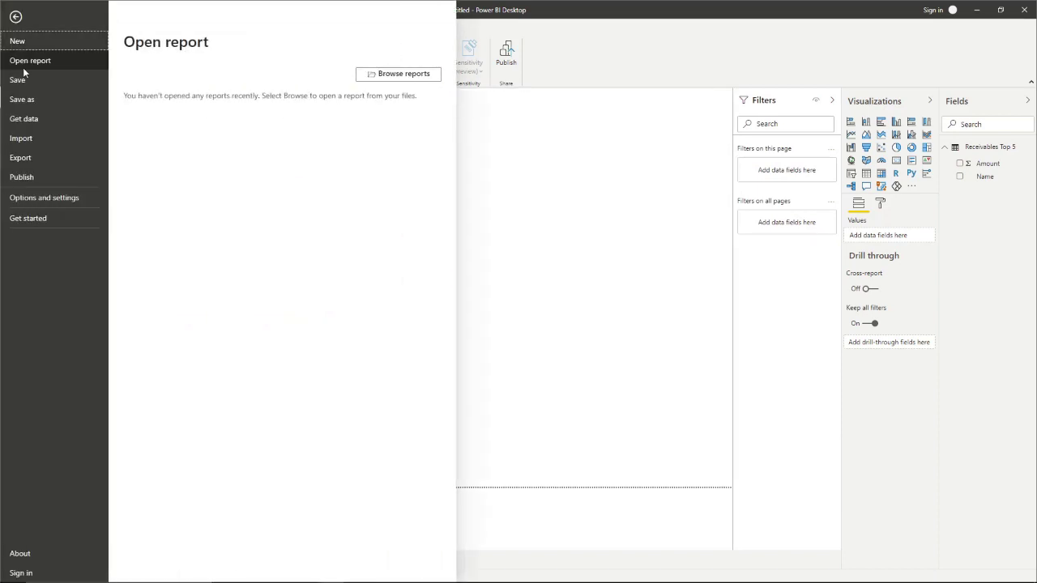
click(45, 81)
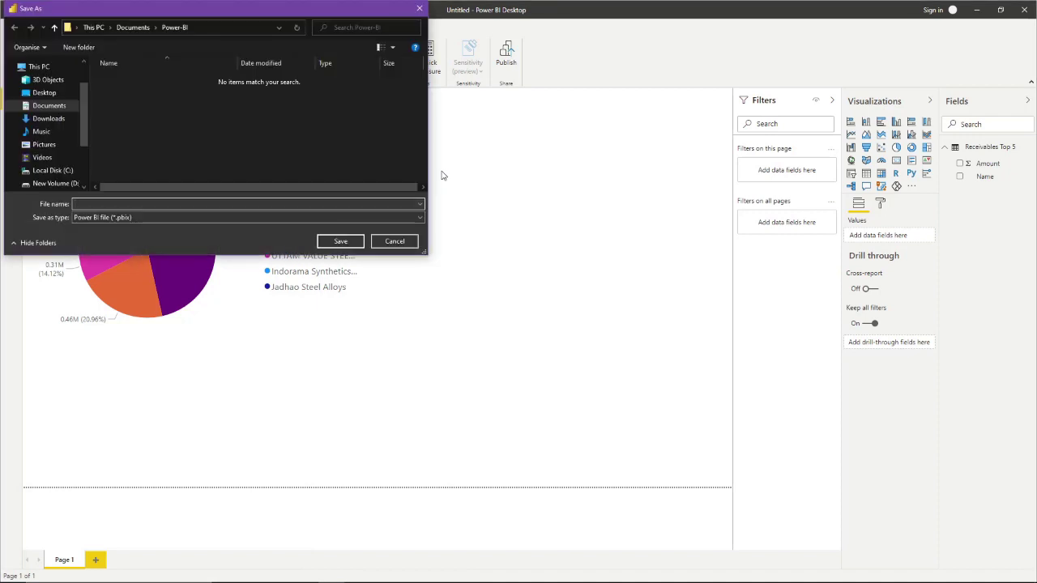
text(myf)
key(BackSpace)
key(BackSpace)
key(BackSpace)
text(My-Dashboard)
key(Return)
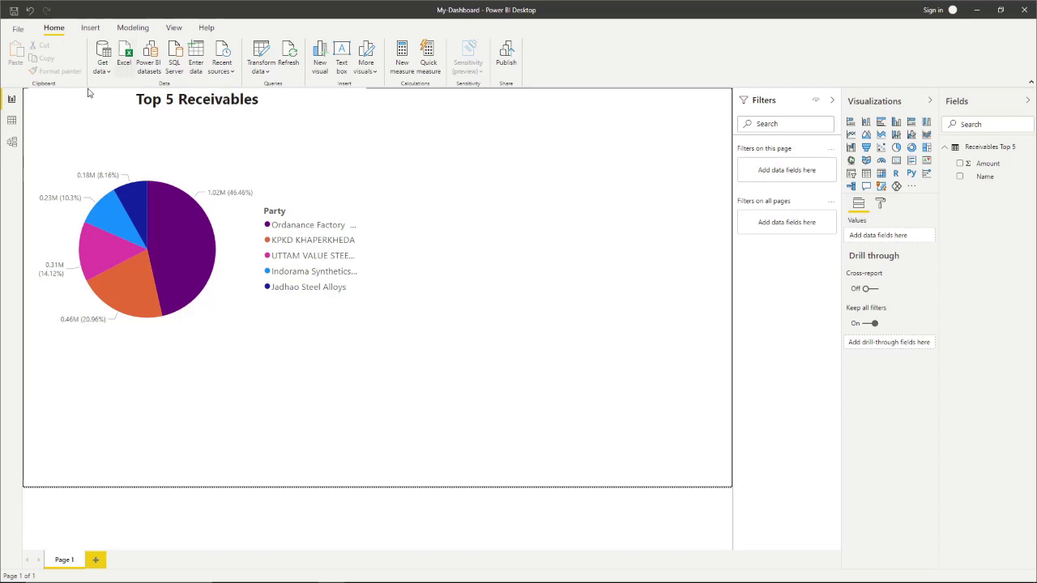
click(18, 29)
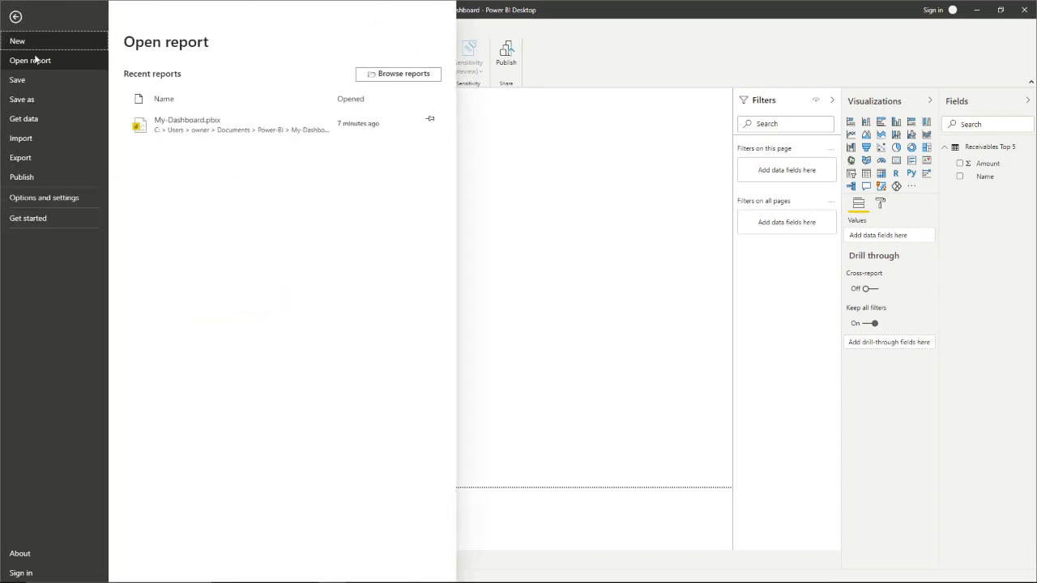
click(401, 74)
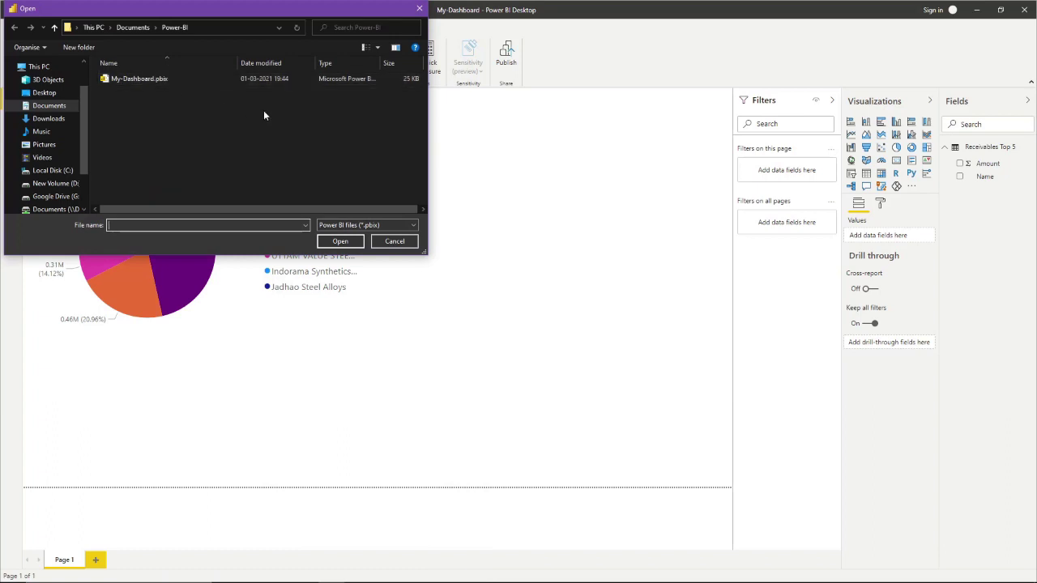
click(395, 242)
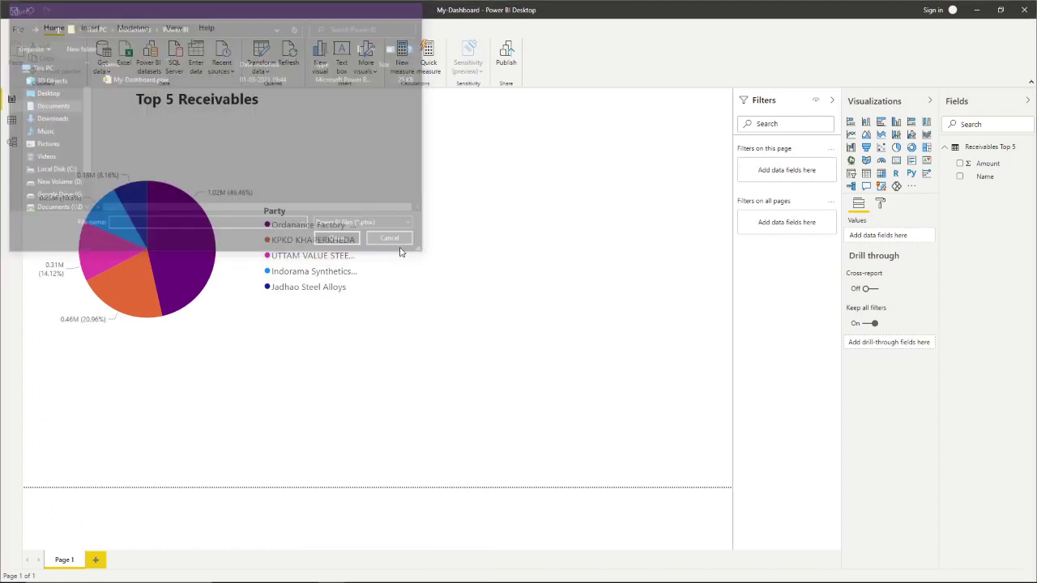
click(427, 265)
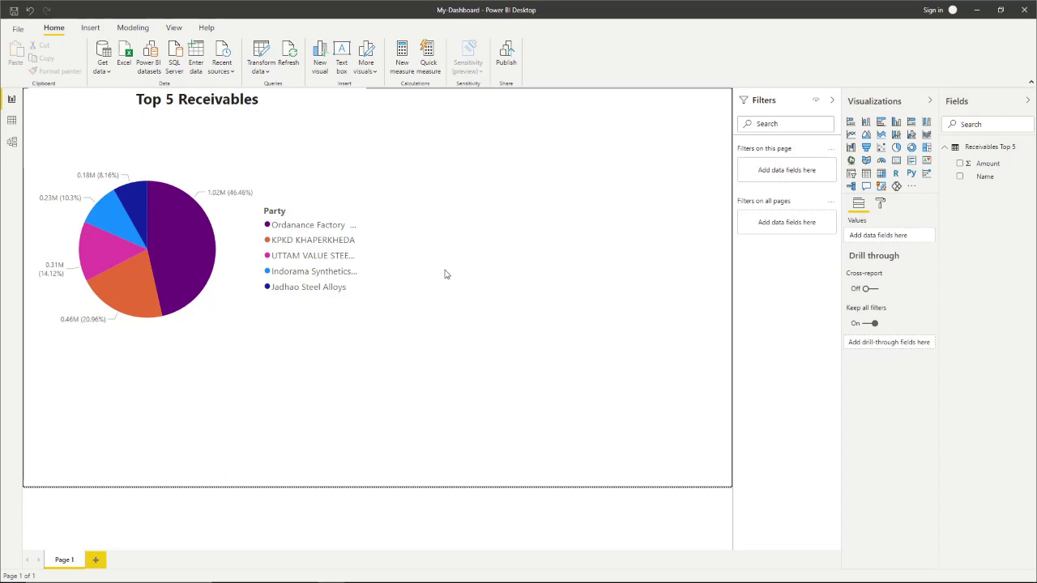
- Start publishing and sign in to the Power BI account with its e-mail and password
click(506, 62)
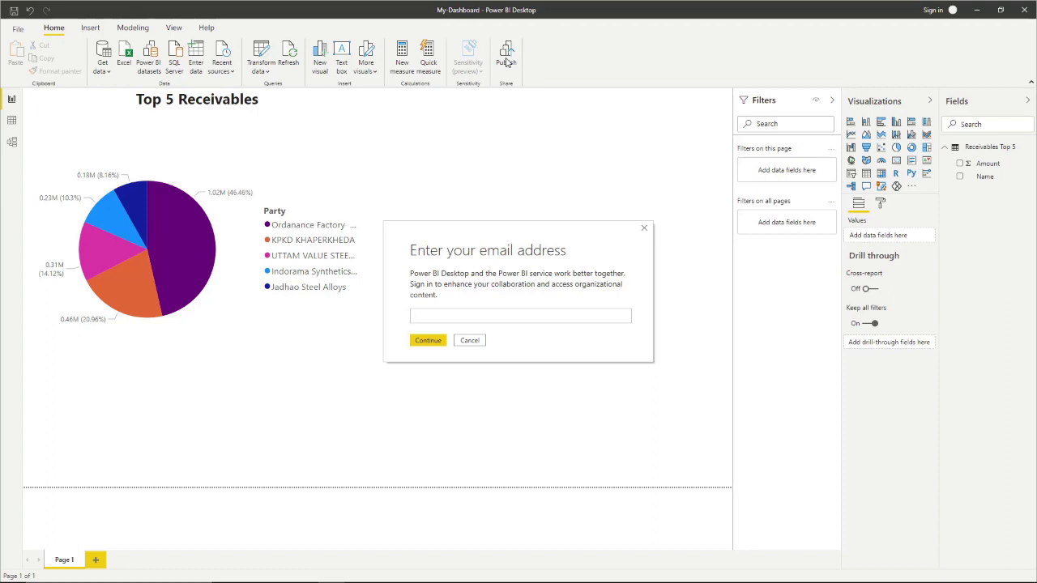
click(428, 340)
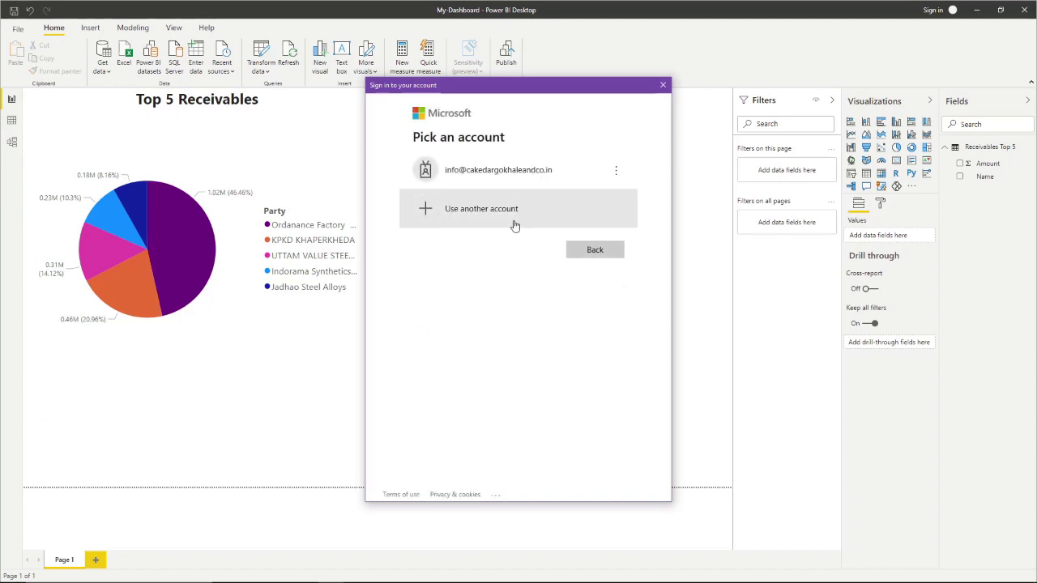
click(517, 170)
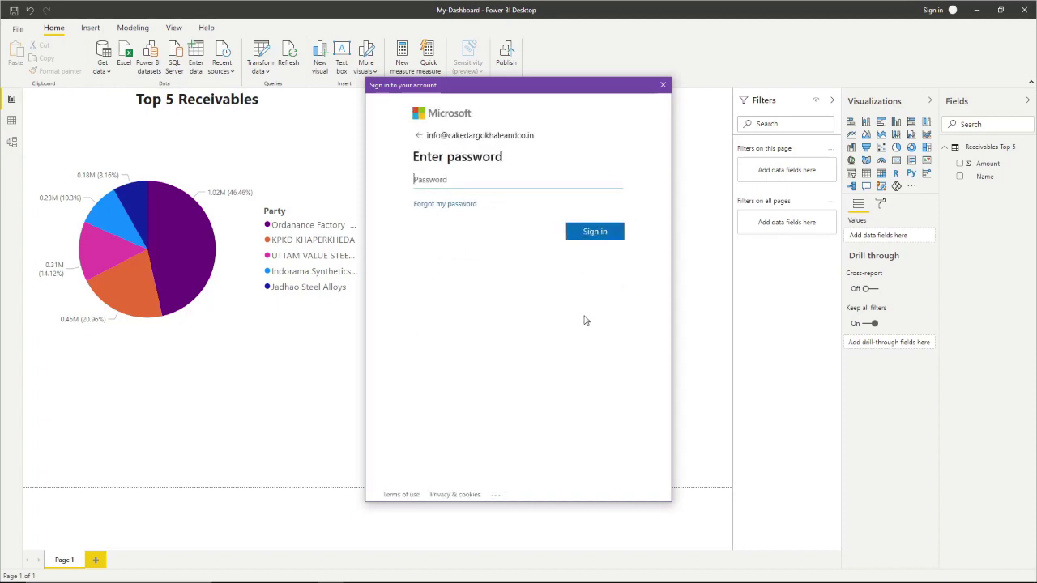
text(••••)
click(588, 233)
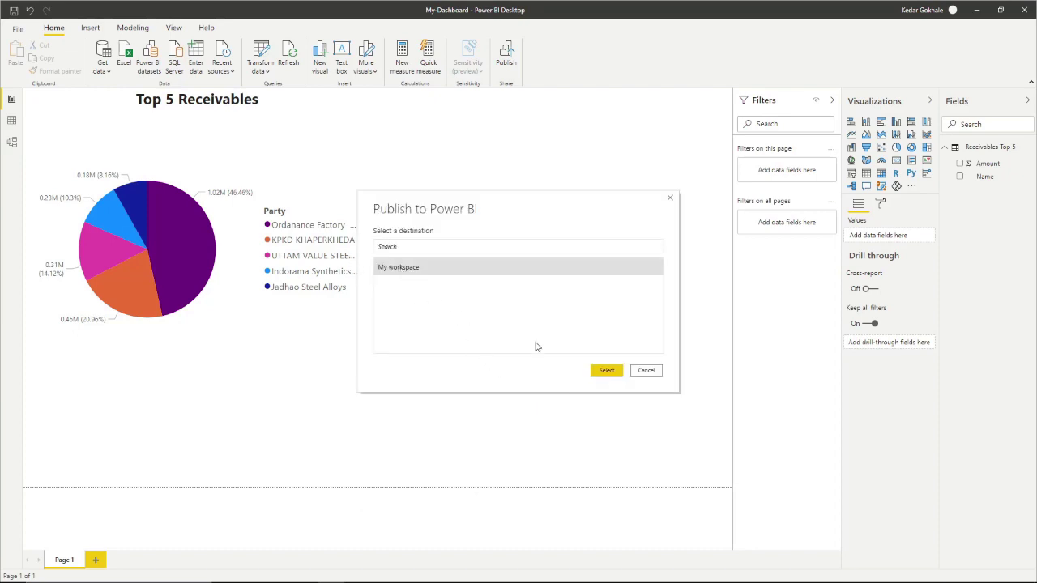
- Publish the report to My workspace and dismiss the success message
click(611, 371)
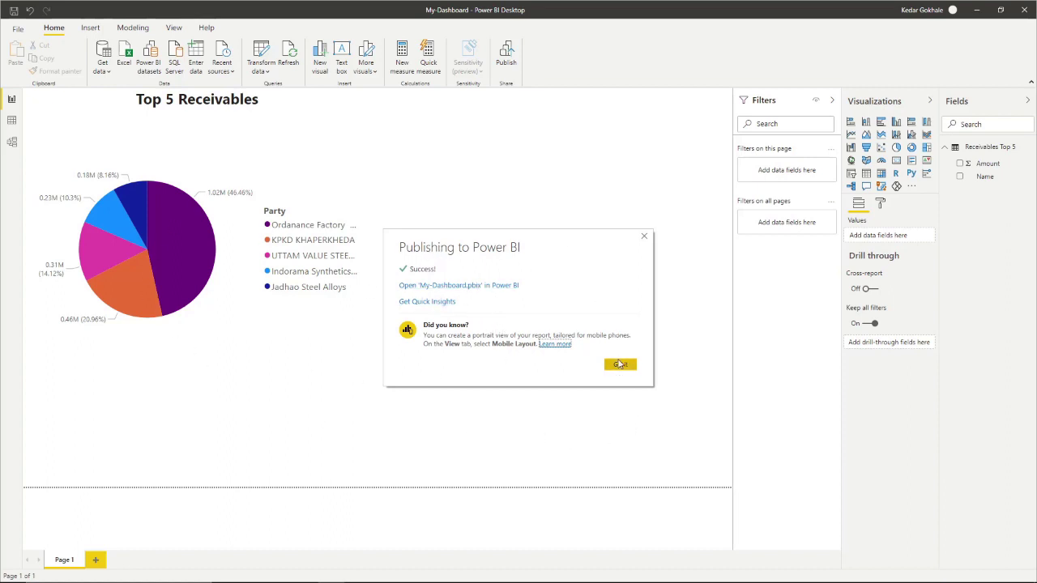
click(619, 365)
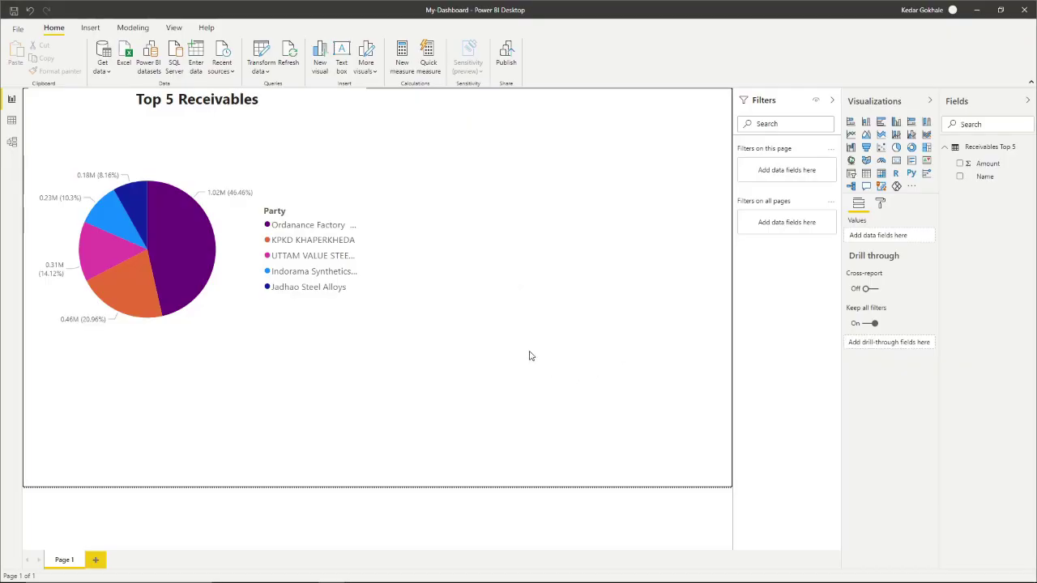
key(alt+Tab)
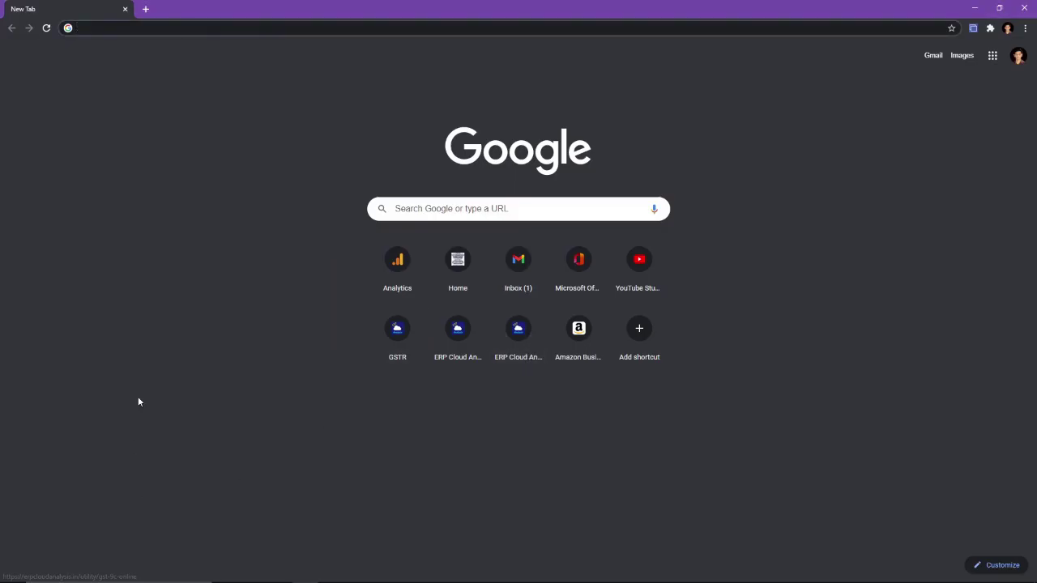
- Go to office.com and submit the account e-mail to sign in
text(office.com)
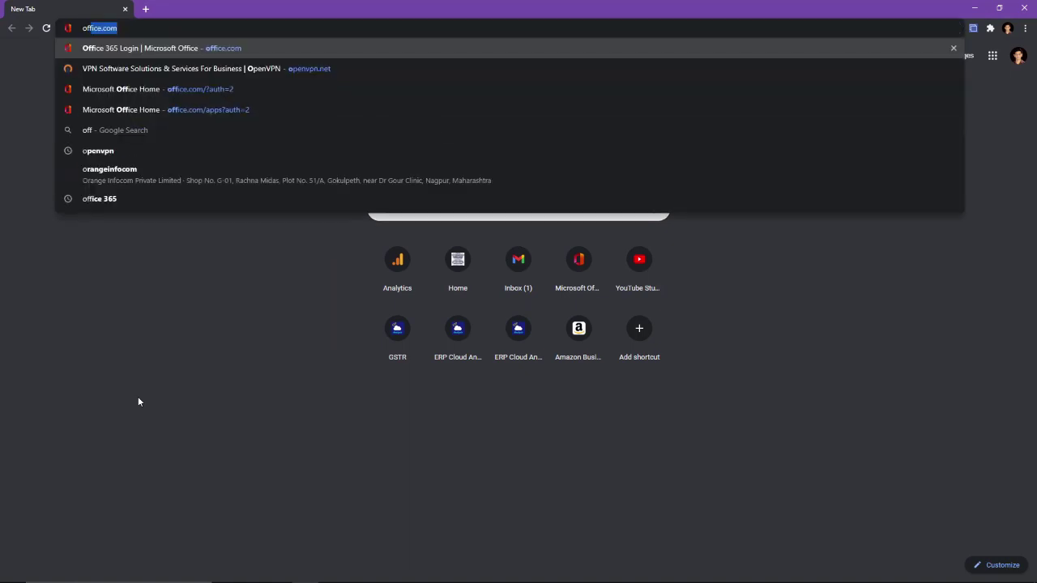
key(Return)
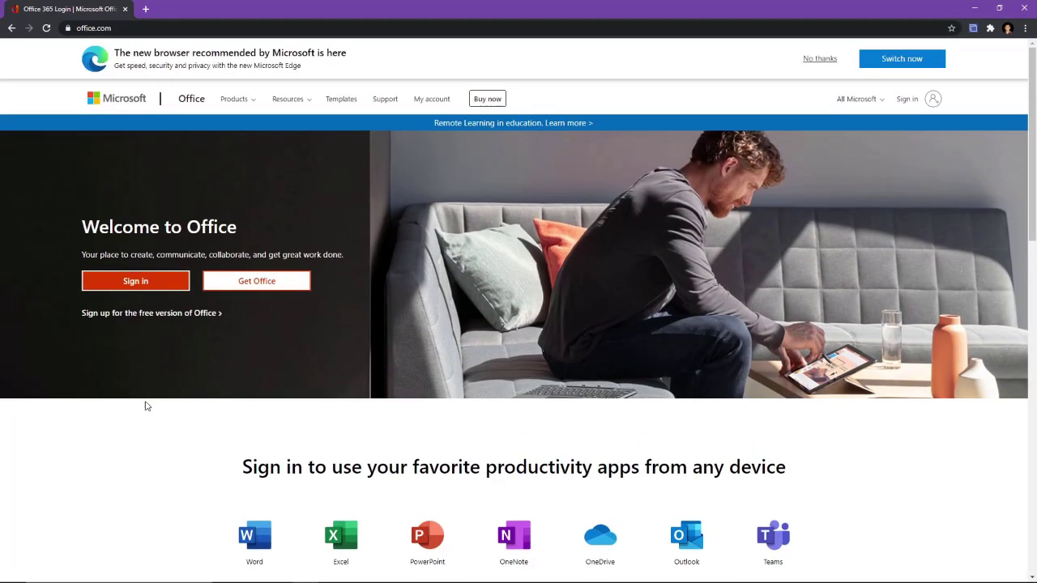
click(137, 285)
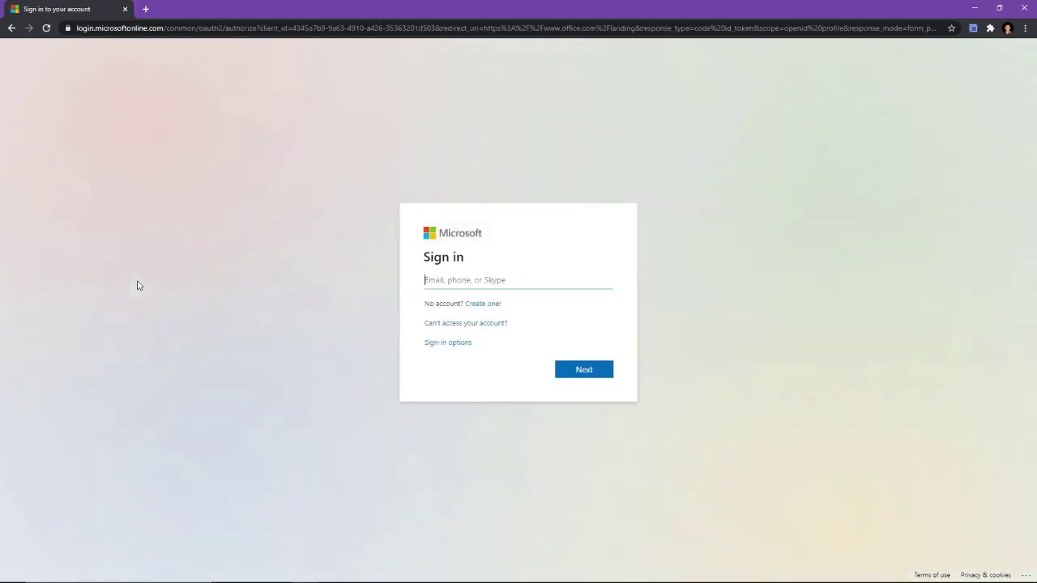
key(Return)
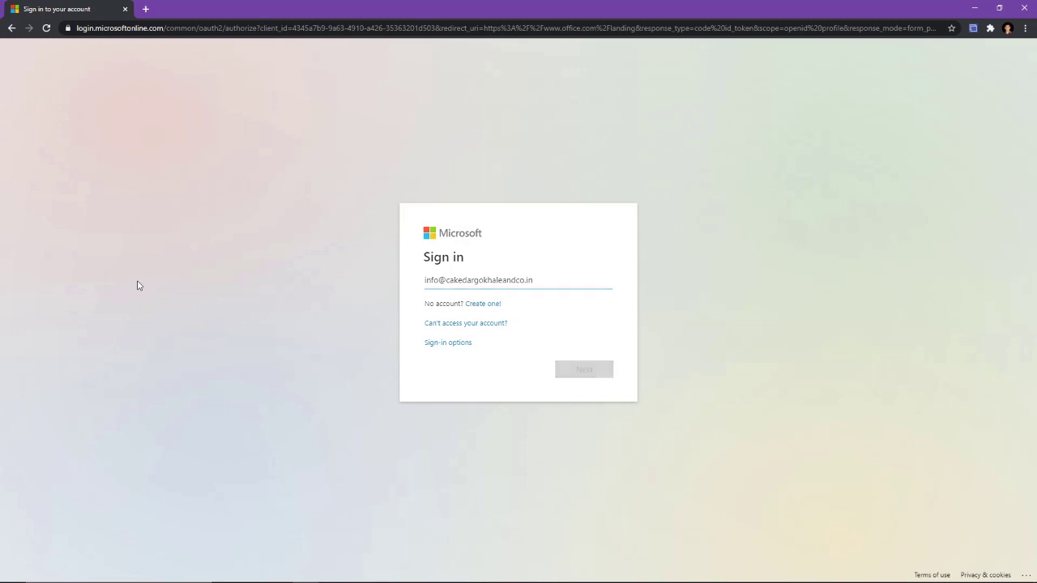
- Enter the account password and stay signed in, ticking 'Don't show this again'
text(*)
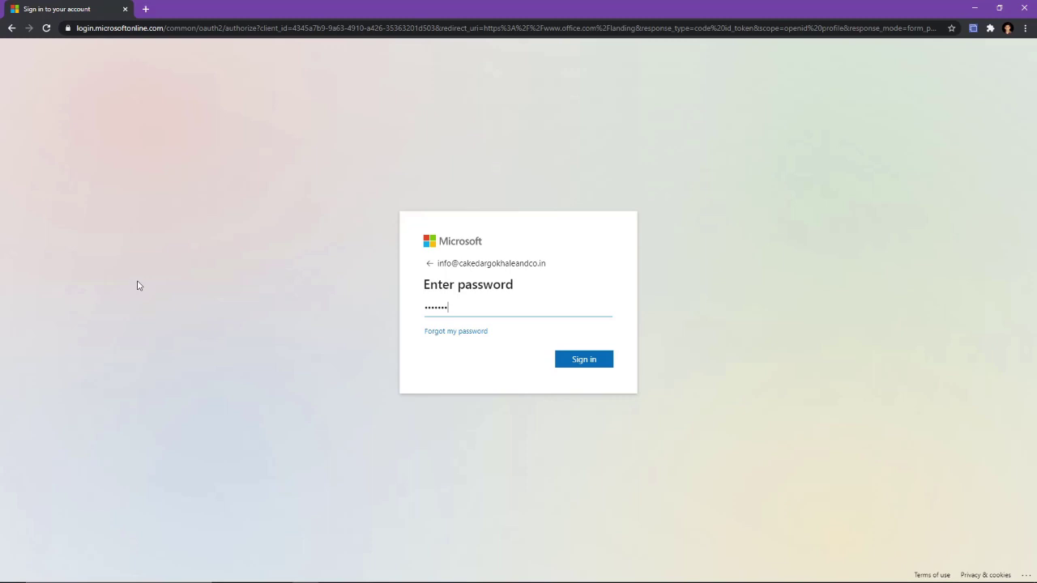
key(Return)
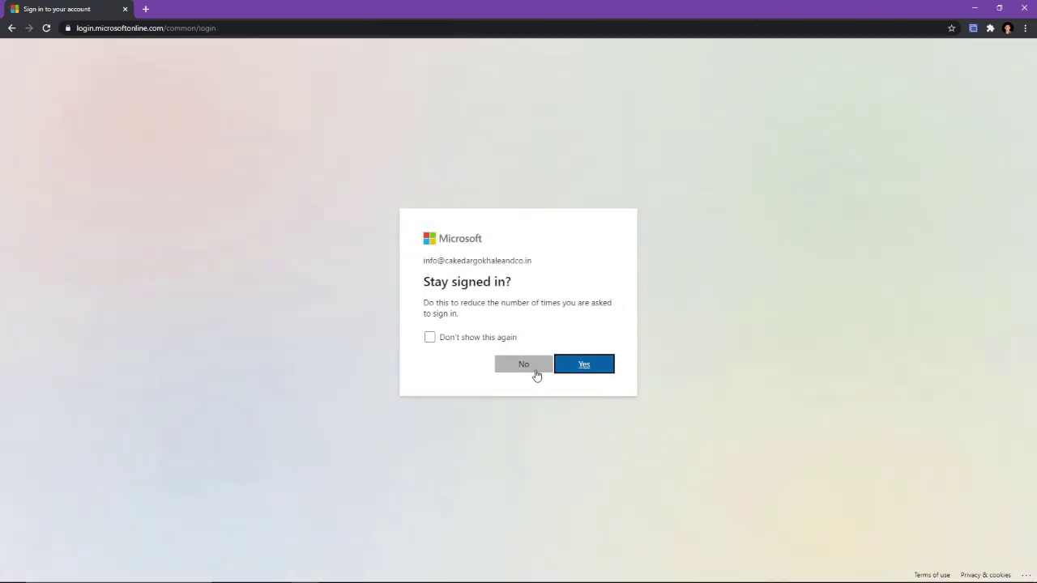
click(484, 348)
click(486, 340)
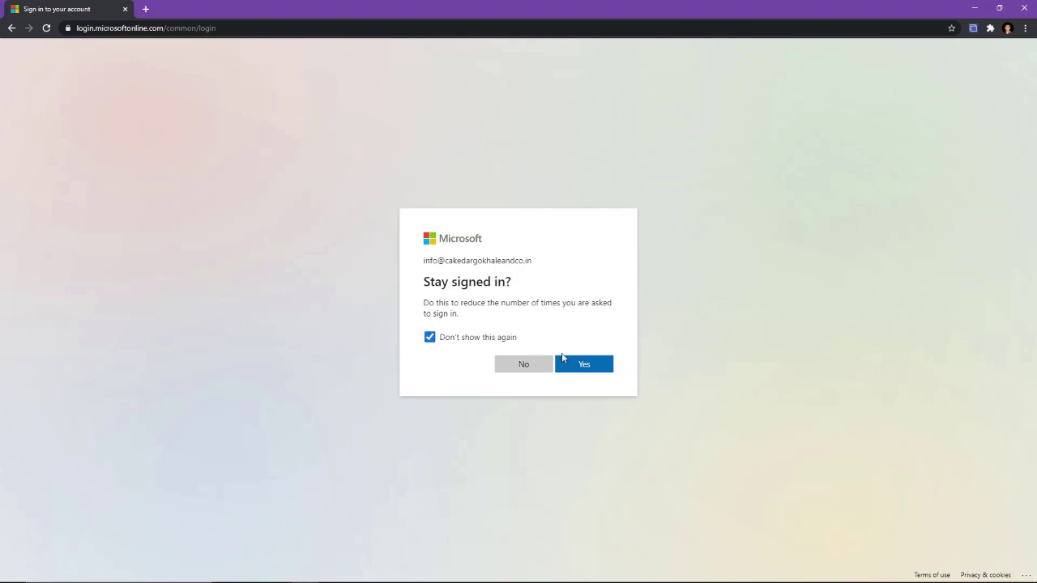
click(586, 365)
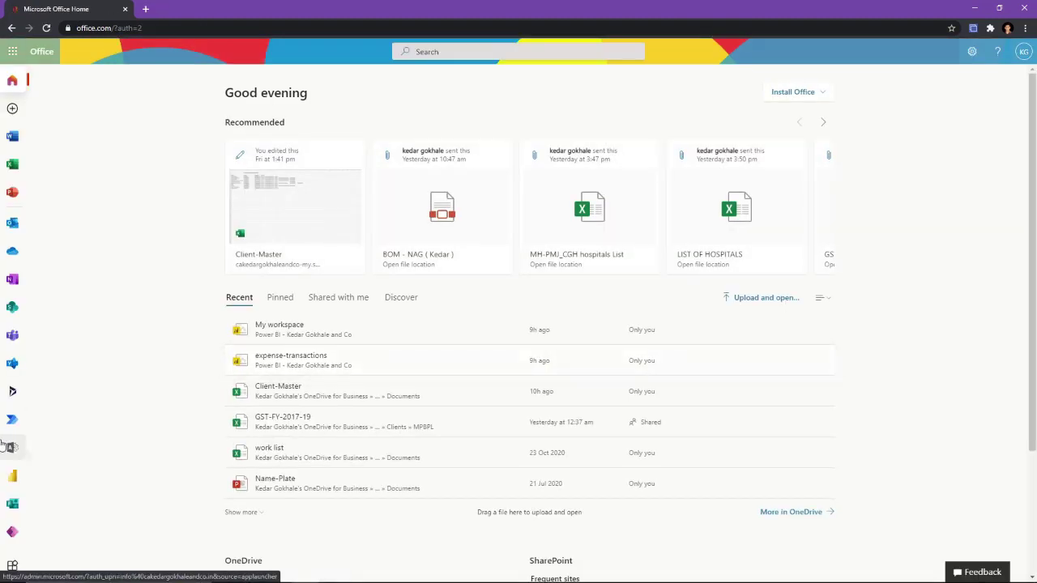
- Launch the Power BI web app from the Microsoft 365 All apps list
click(12, 565)
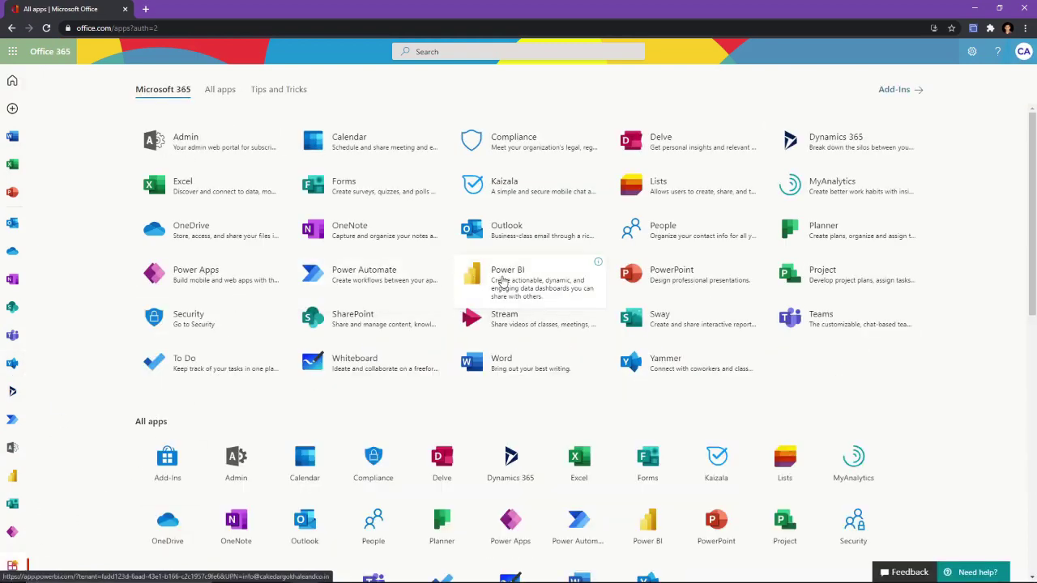
click(502, 280)
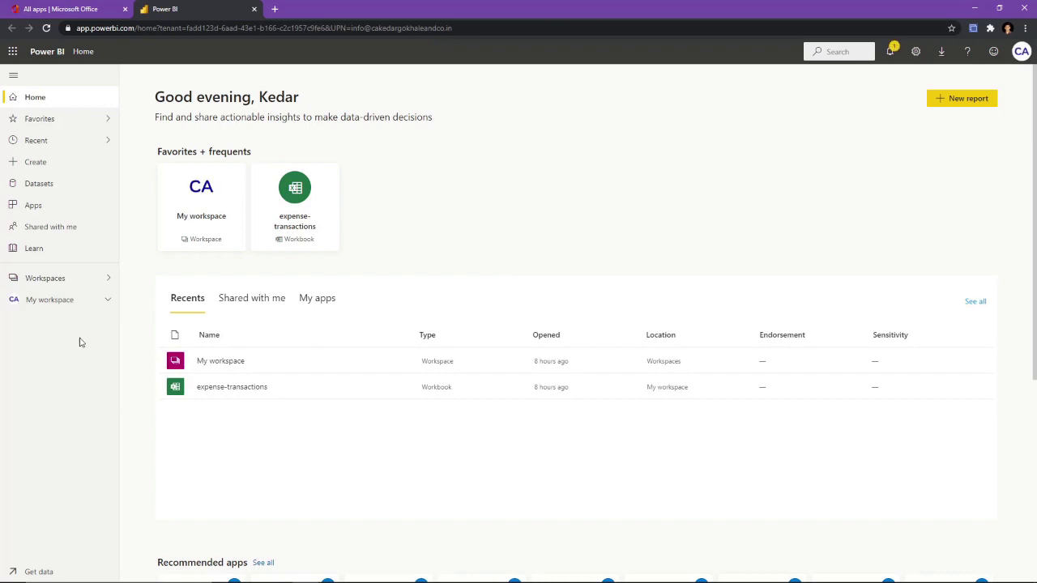
- Open the My-Dashboard report from My workspace's All list, then switch to LetsView
click(56, 306)
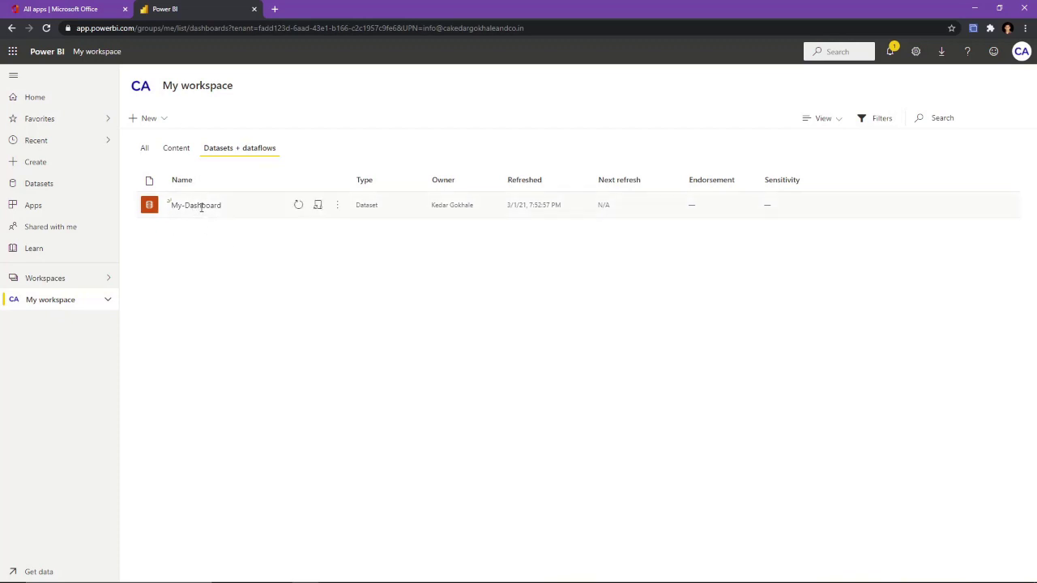
click(145, 150)
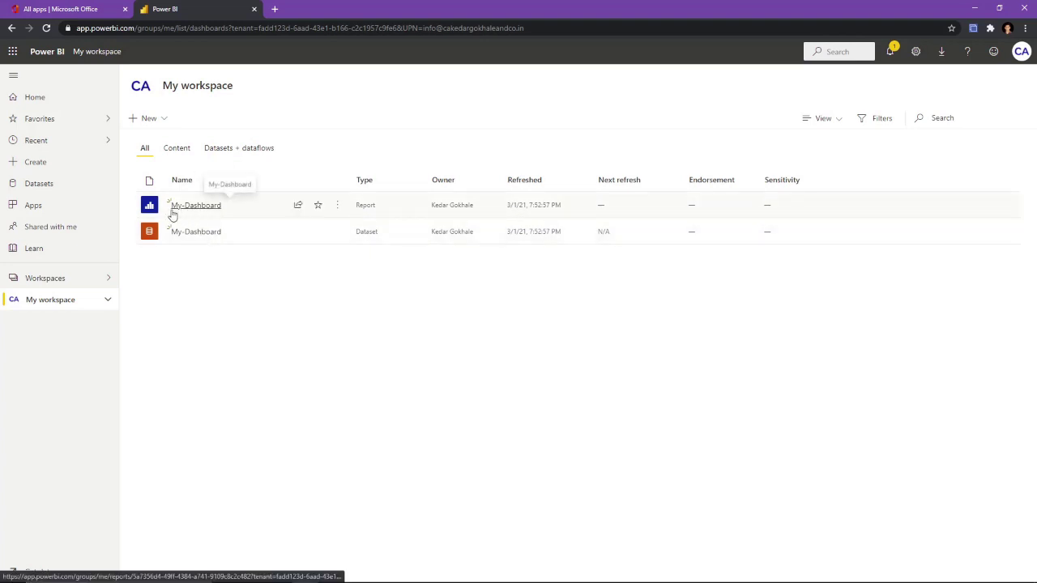
click(185, 209)
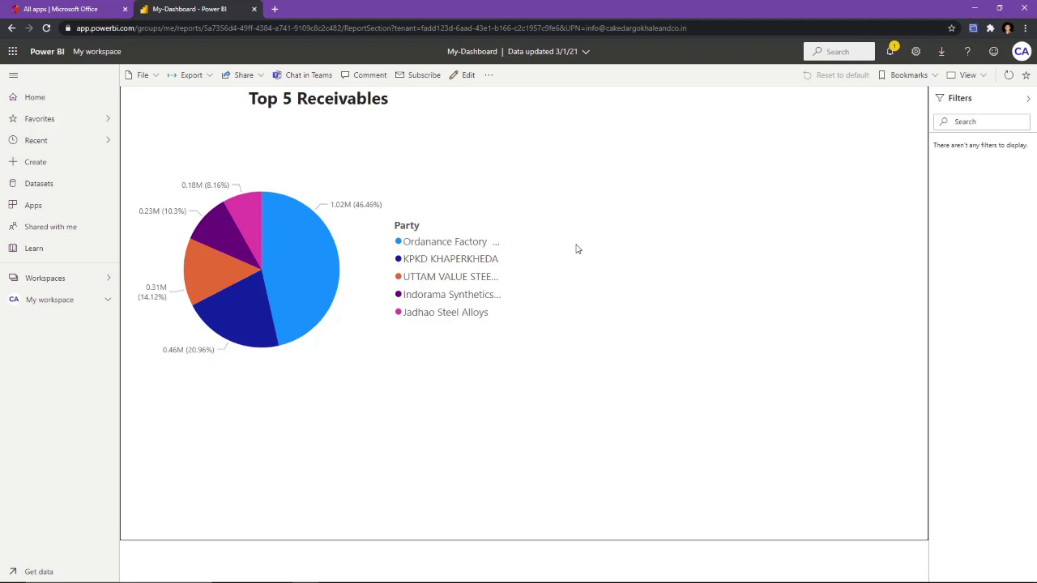
key(alt+Tab)
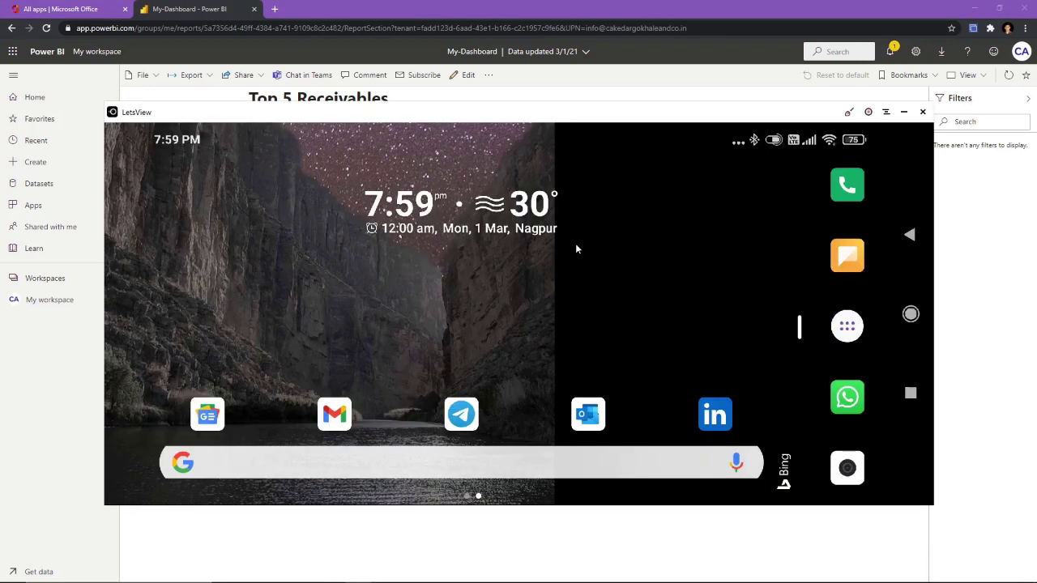